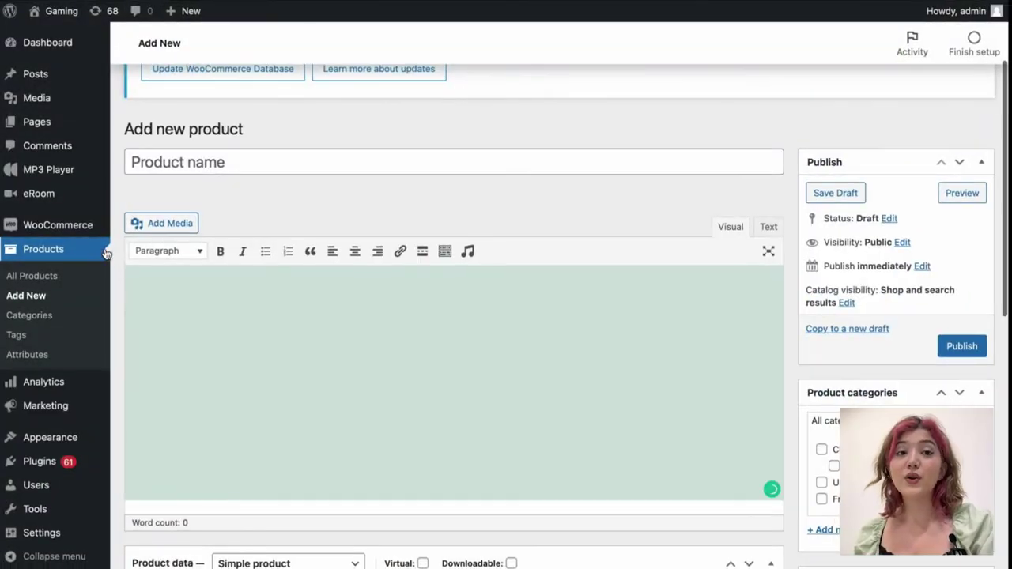
Search the plugin directory for 'opinion stage', then update and activate the Opinion Stage plugin
scroll(83, 435, down, 5)
mouse_move(63, 465)
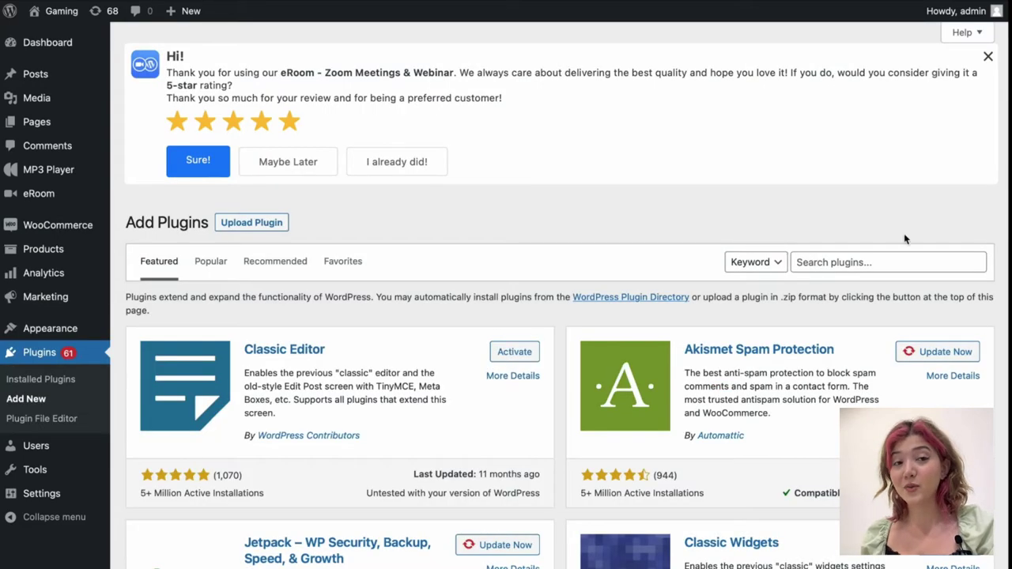
click(857, 264)
text(opinion stage)
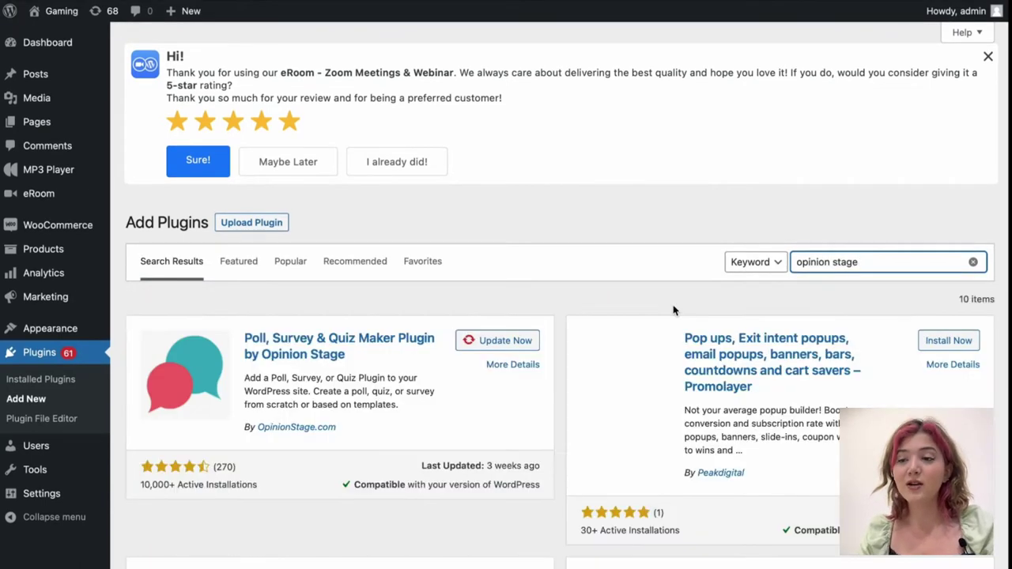
scroll(674, 311, down, 1)
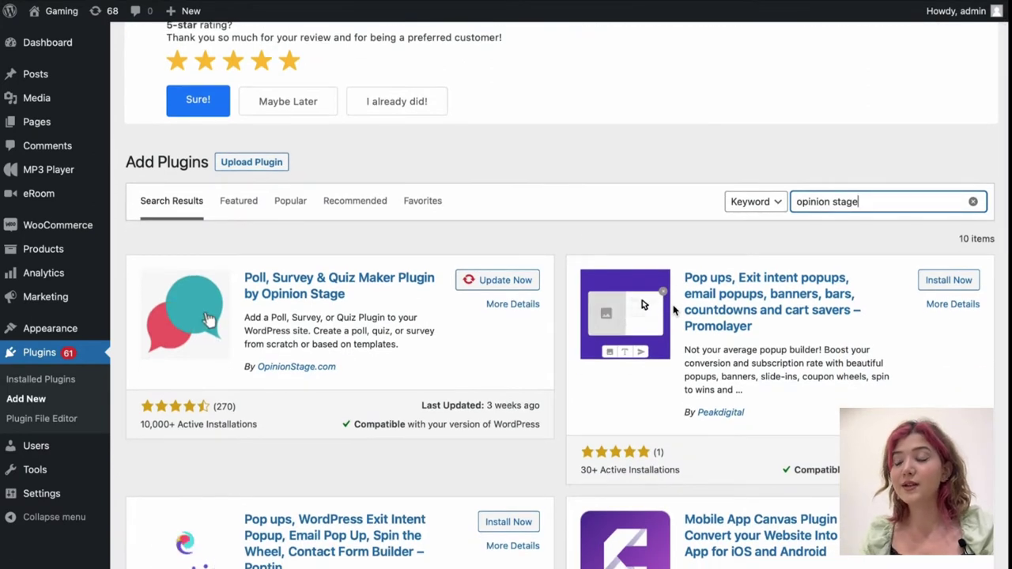
click(510, 281)
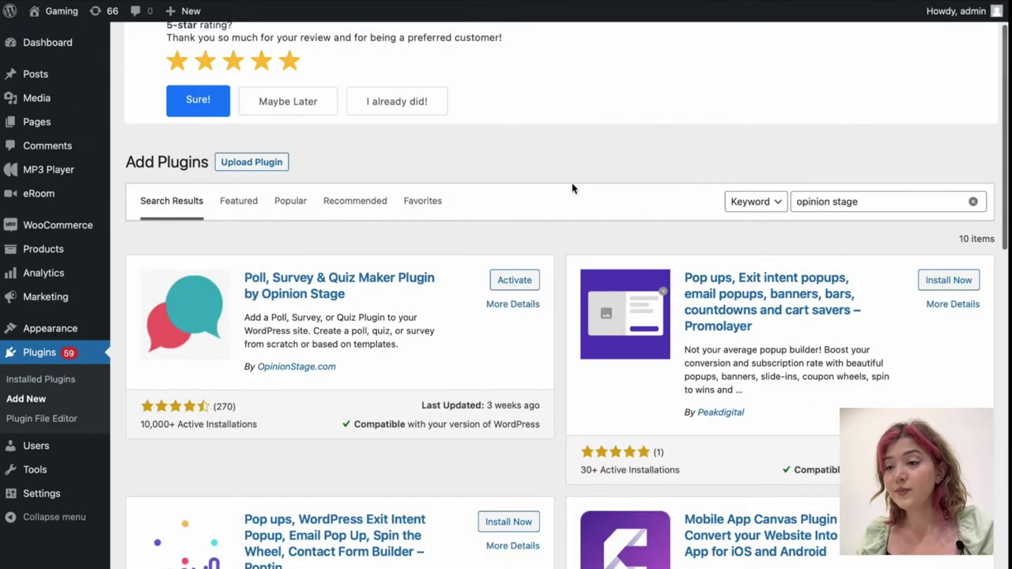
click(515, 282)
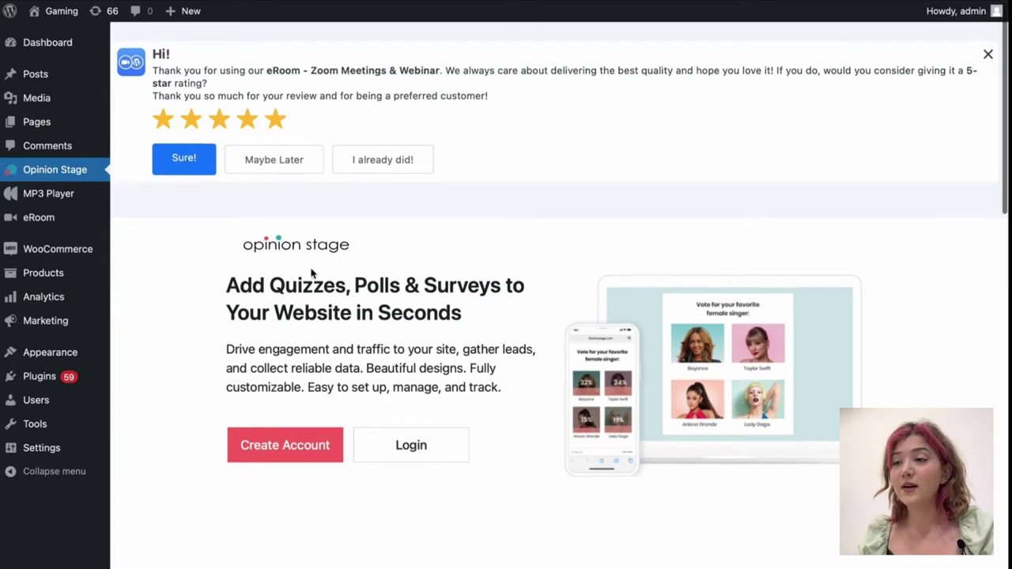
Dismiss the eRoom rating notice with 'I already did!'
scroll(314, 273, down, 2)
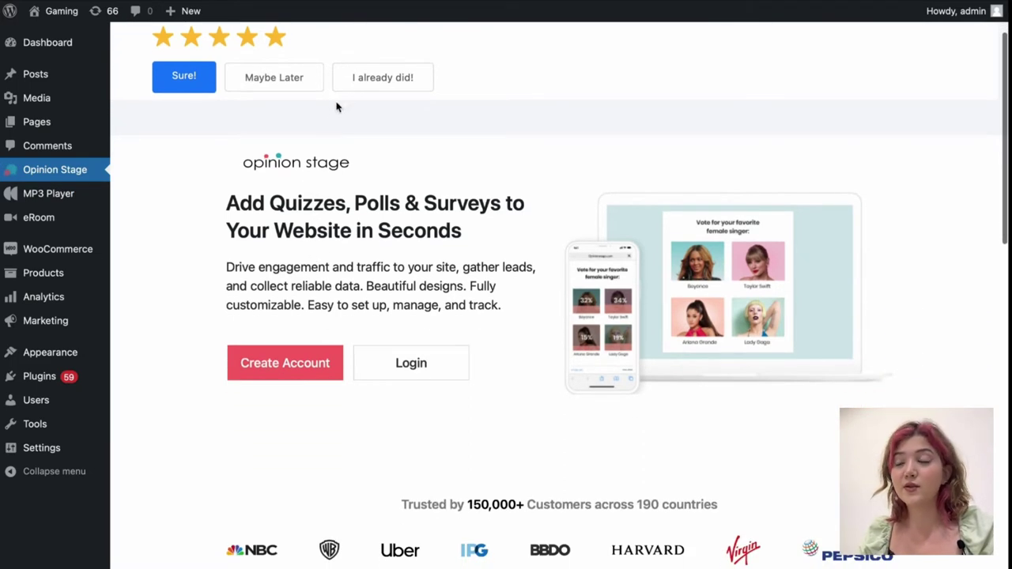
click(355, 94)
scroll(364, 198, down, 2)
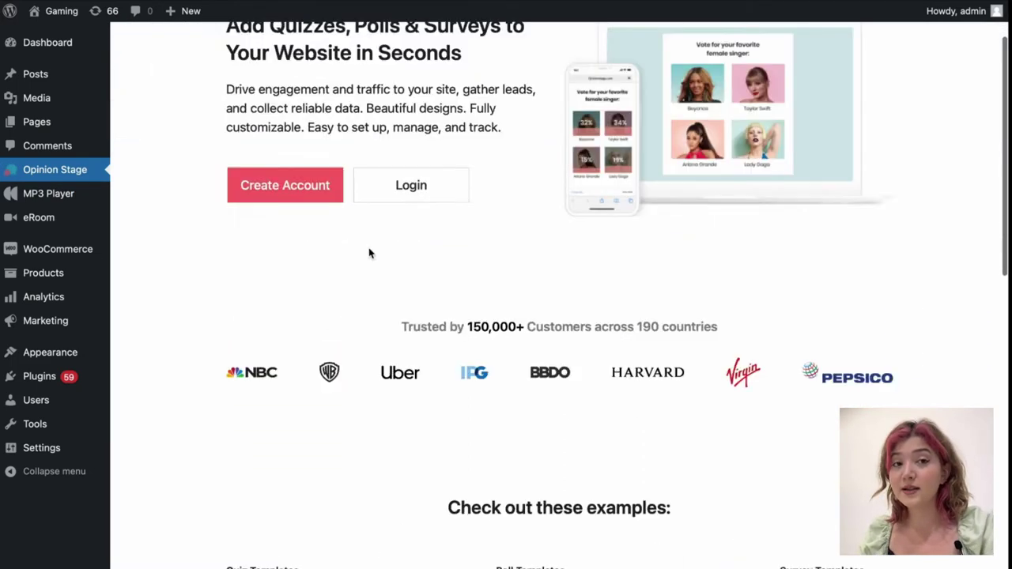
scroll(365, 276, up, 2)
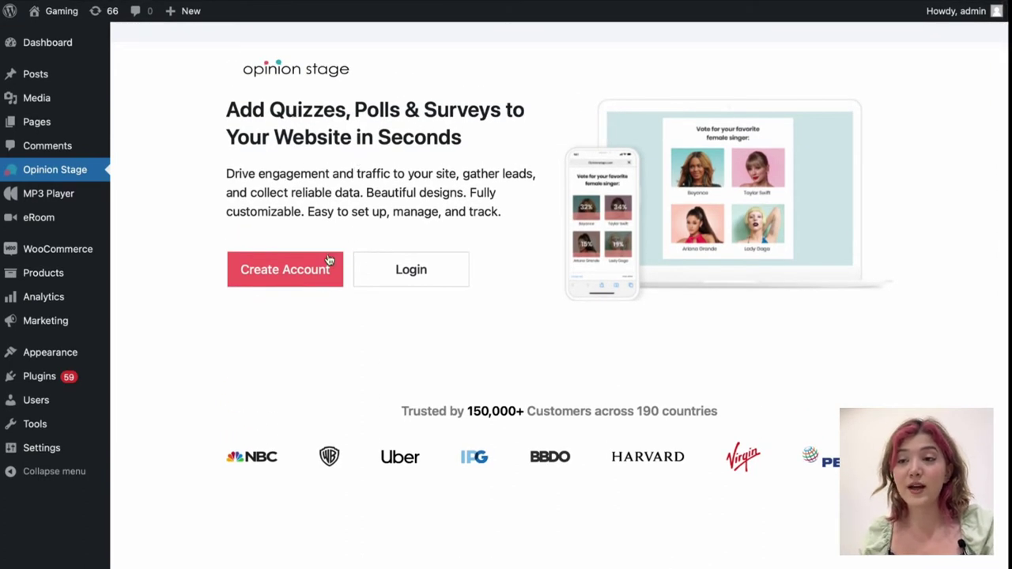
scroll(328, 311, down, 10)
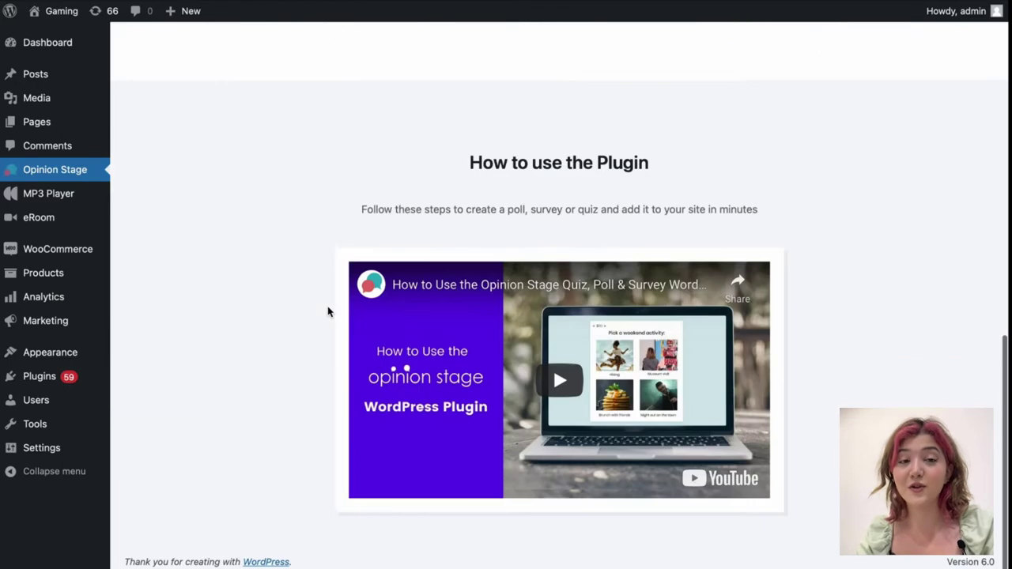
Play and pause the tutorial video, then highlight the example template links
click(546, 369)
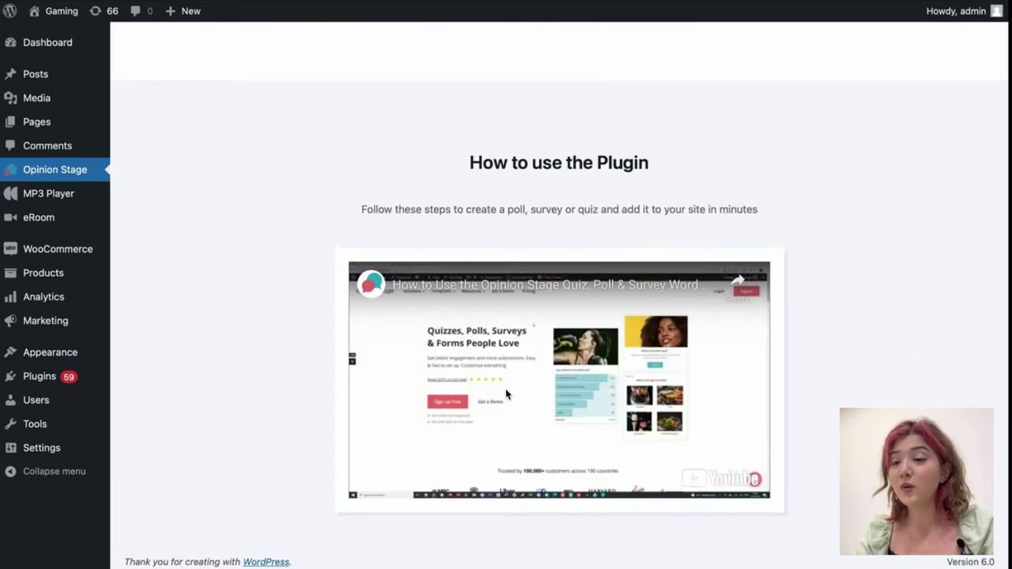
click(505, 388)
scroll(606, 230, up, 8)
scroll(606, 230, down, 3)
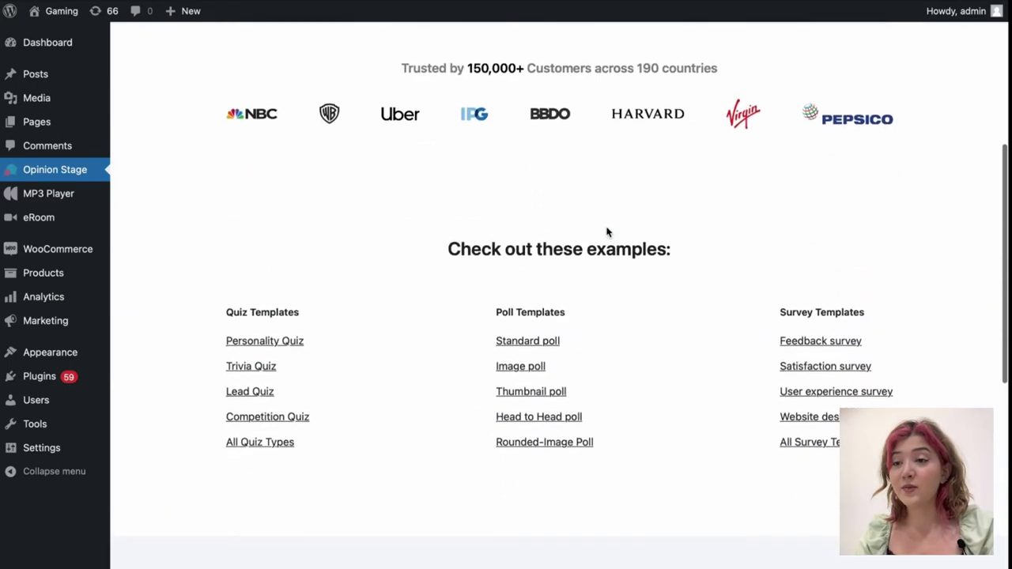
drag(447, 248, 659, 432)
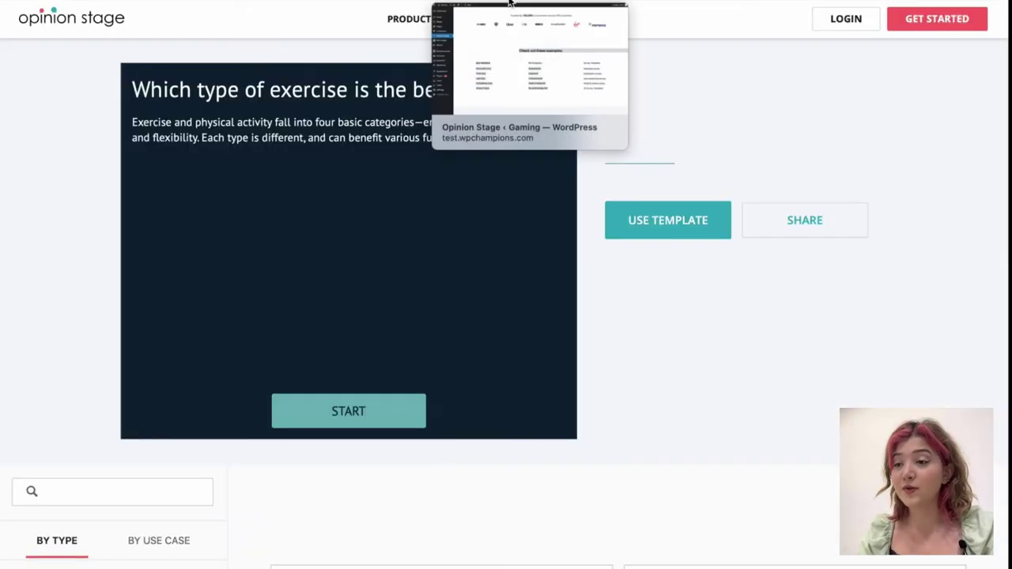
Start the sample workout quiz and answer the first question with Swimming pool
click(383, 404)
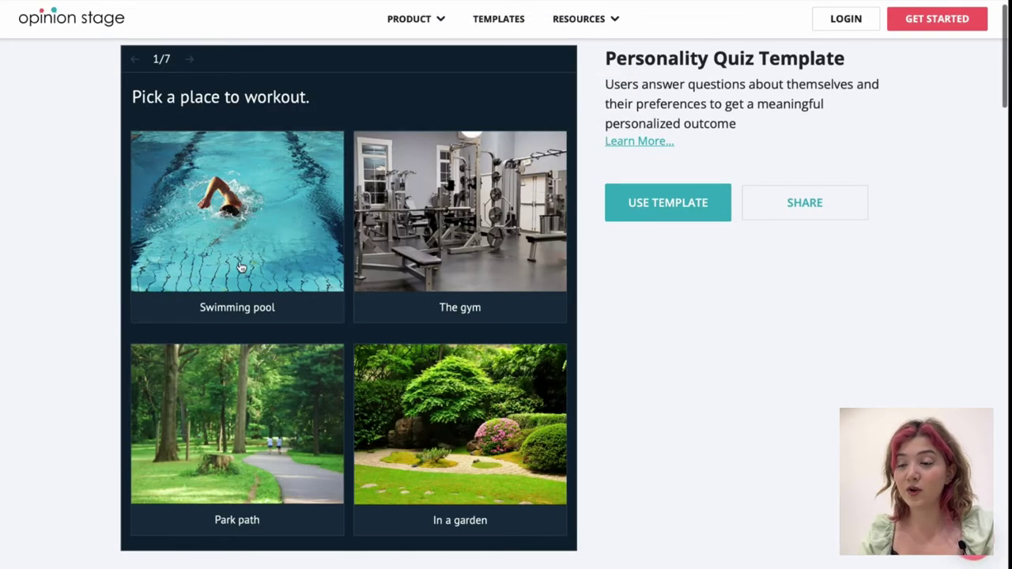
click(241, 267)
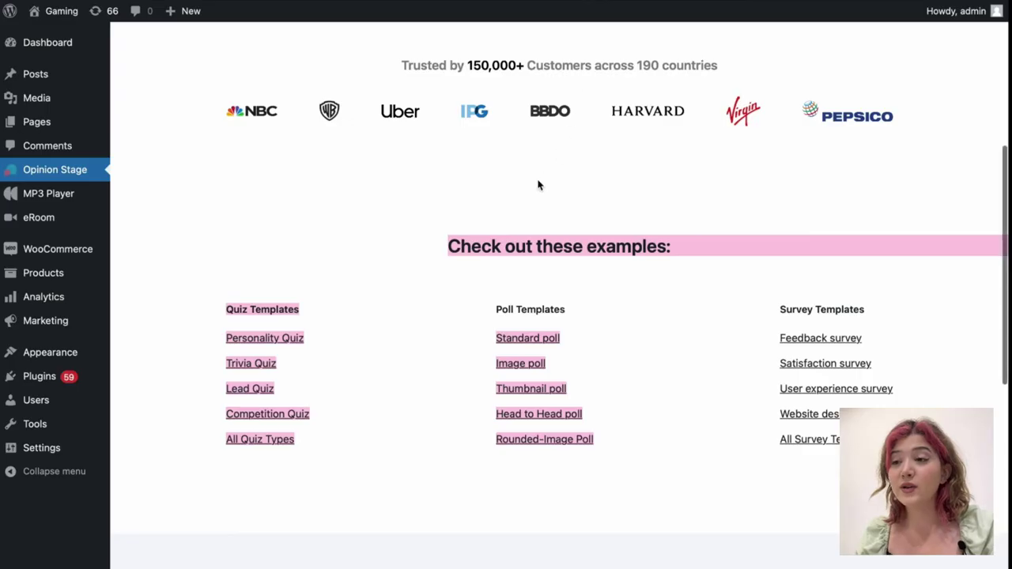
Fill in the Opinion Stage signup form with a name, work email and password, and submit it
click(538, 186)
scroll(538, 185, up, 5)
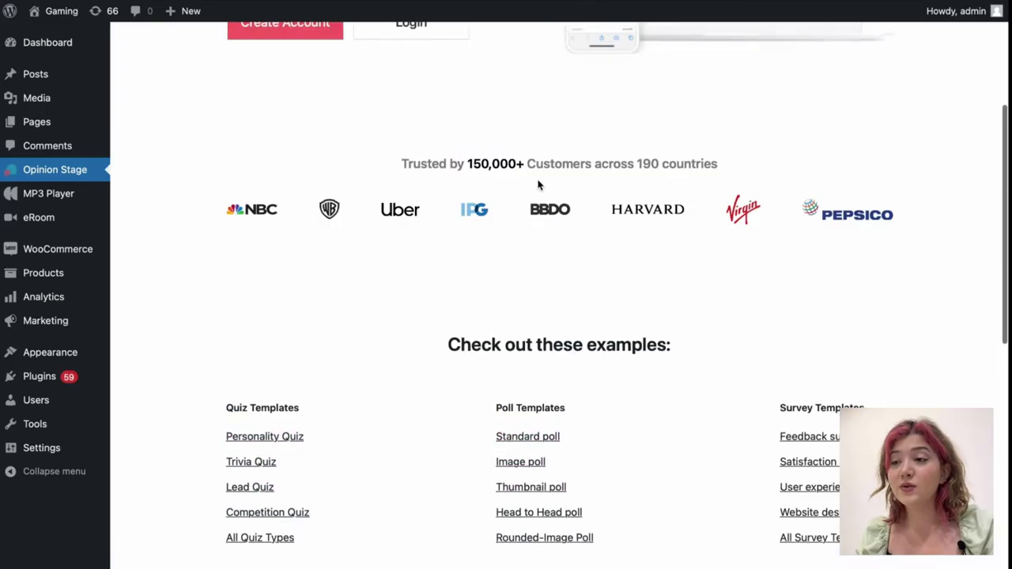
scroll(538, 185, up, 2)
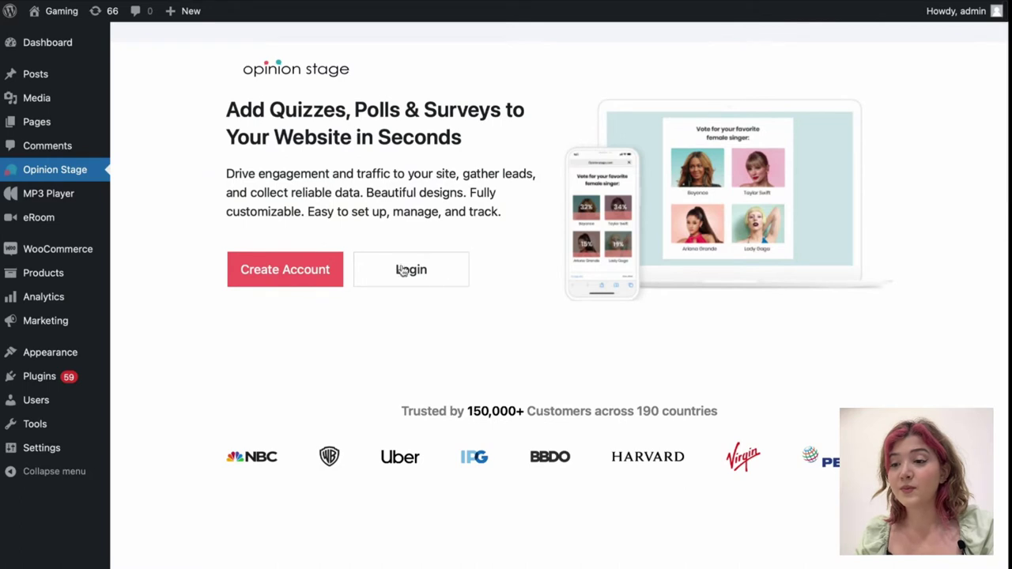
click(330, 280)
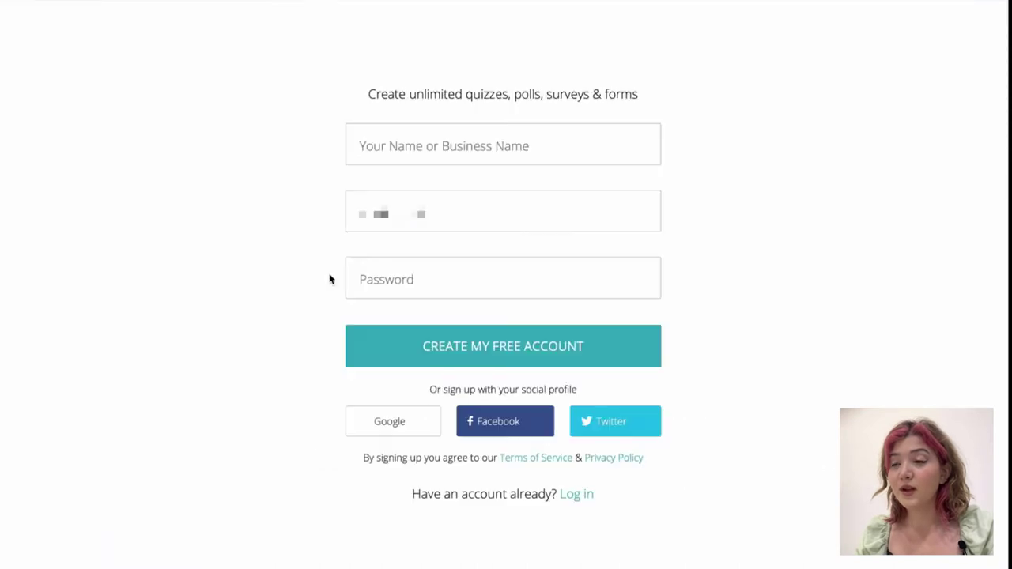
click(466, 161)
text(Harley)
key(Tab)
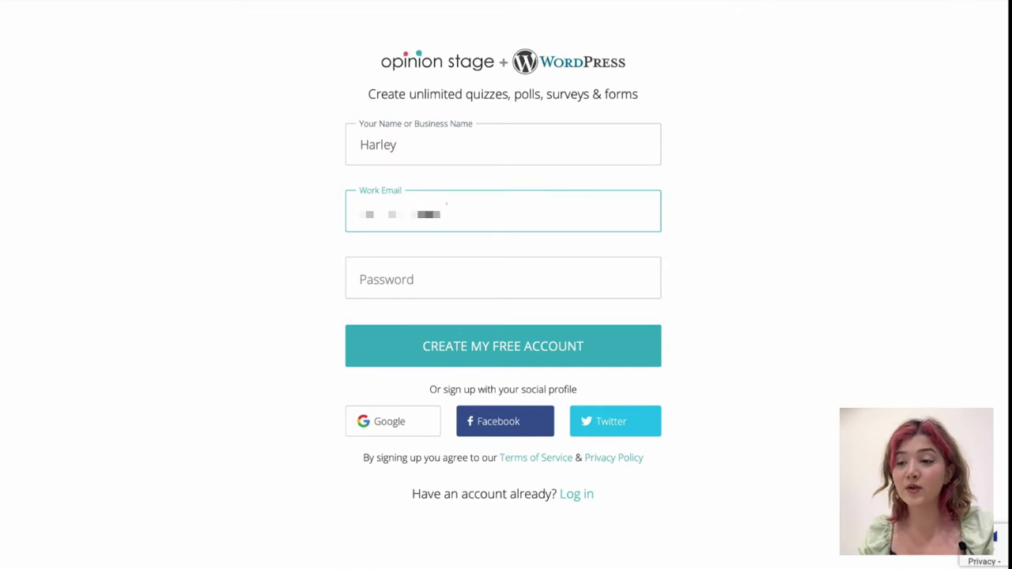
text(gmail.com)
click(444, 268)
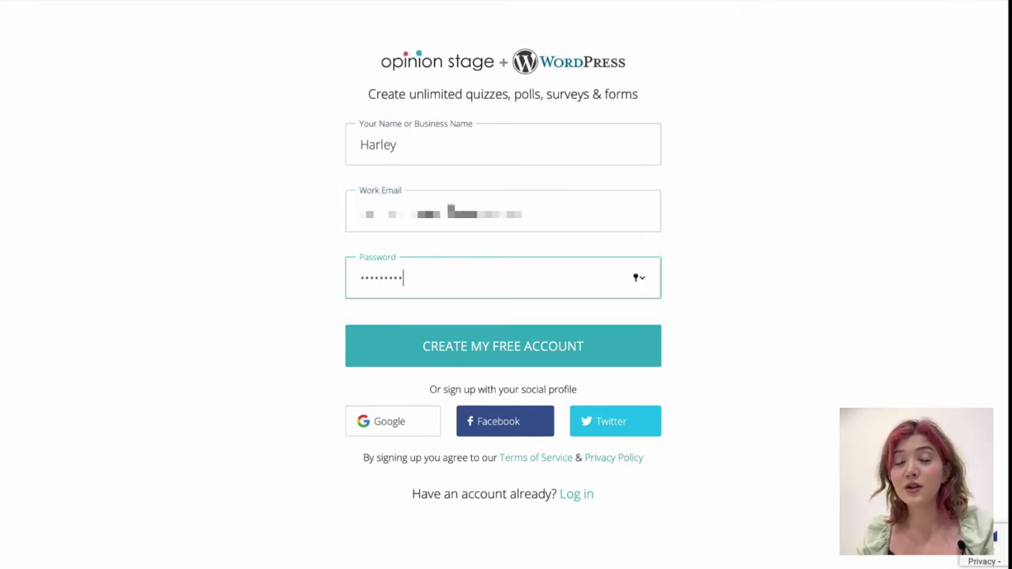
click(447, 348)
Solve the crosswalk image captcha and verify it to finish creating the account
click(423, 168)
click(503, 232)
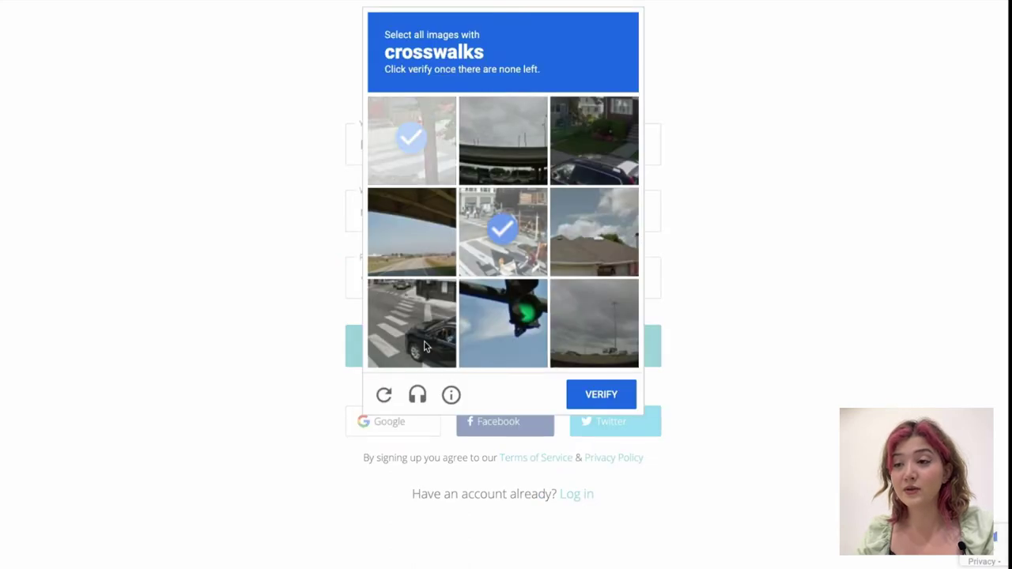
click(412, 323)
click(411, 320)
click(601, 394)
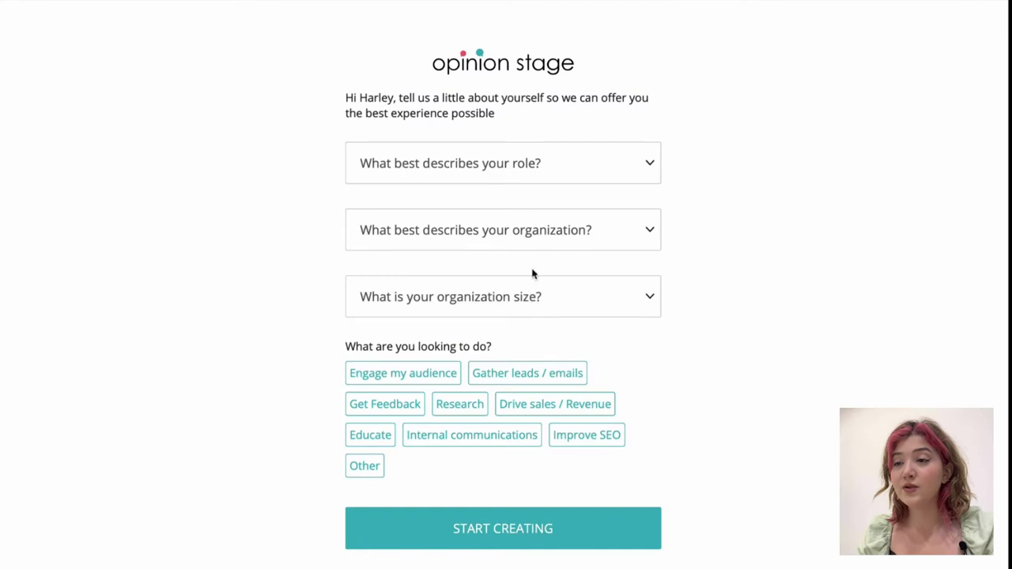
Answer onboarding with role Content creator, organization Brand, size 11-50, and goal Engage my audience
click(528, 166)
click(512, 190)
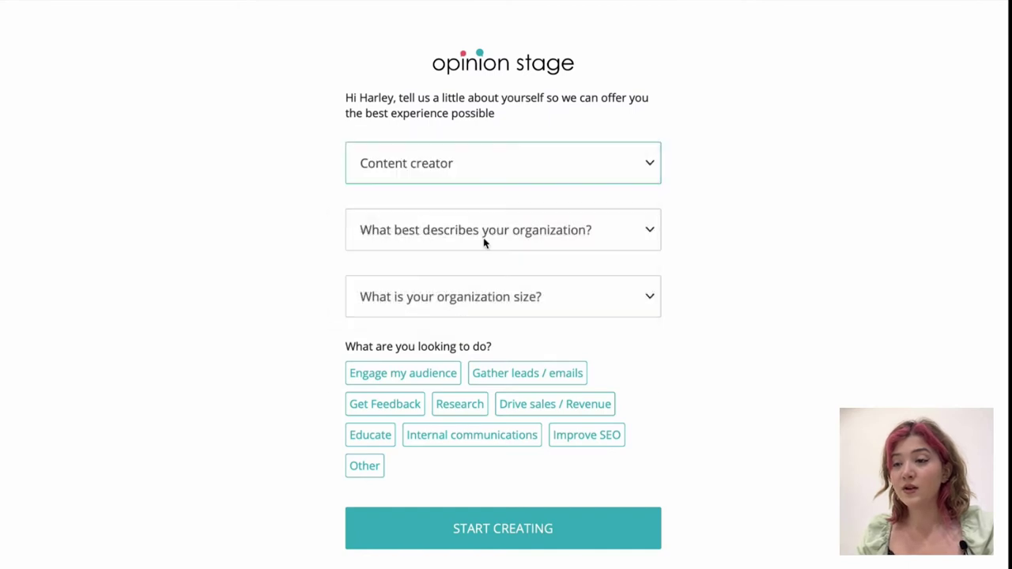
click(483, 239)
click(479, 258)
click(475, 298)
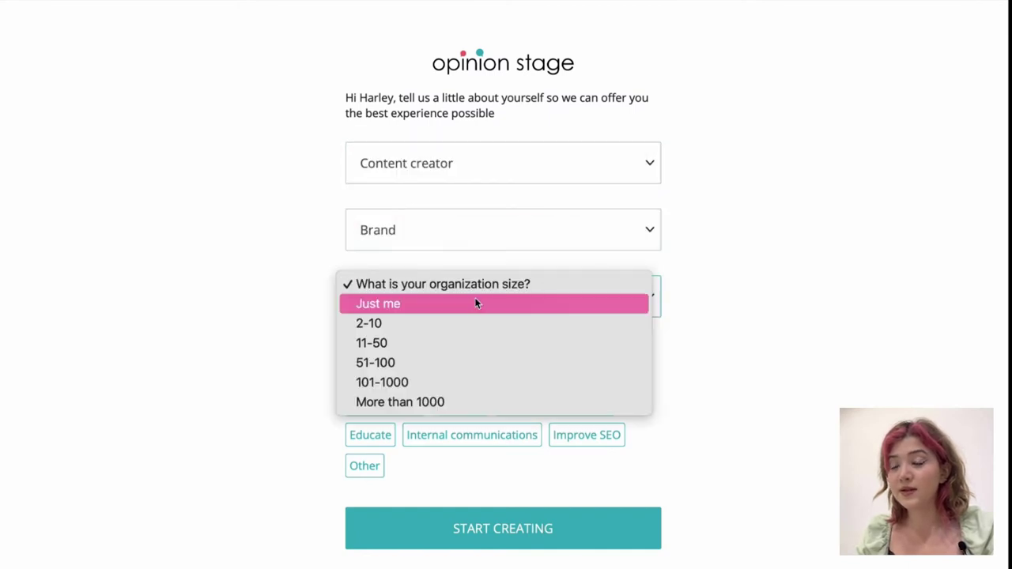
click(472, 343)
scroll(491, 404, down, 1)
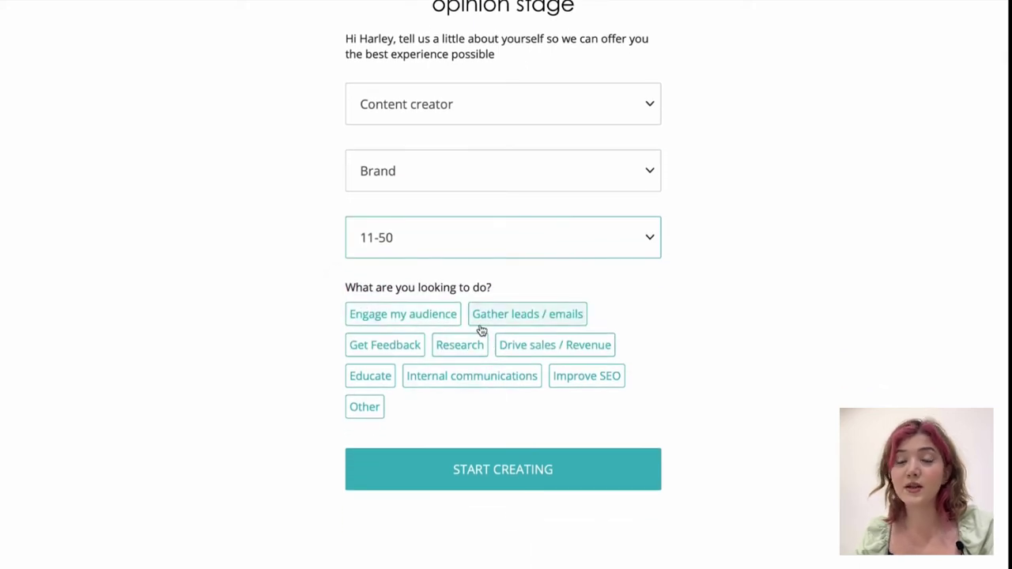
click(403, 314)
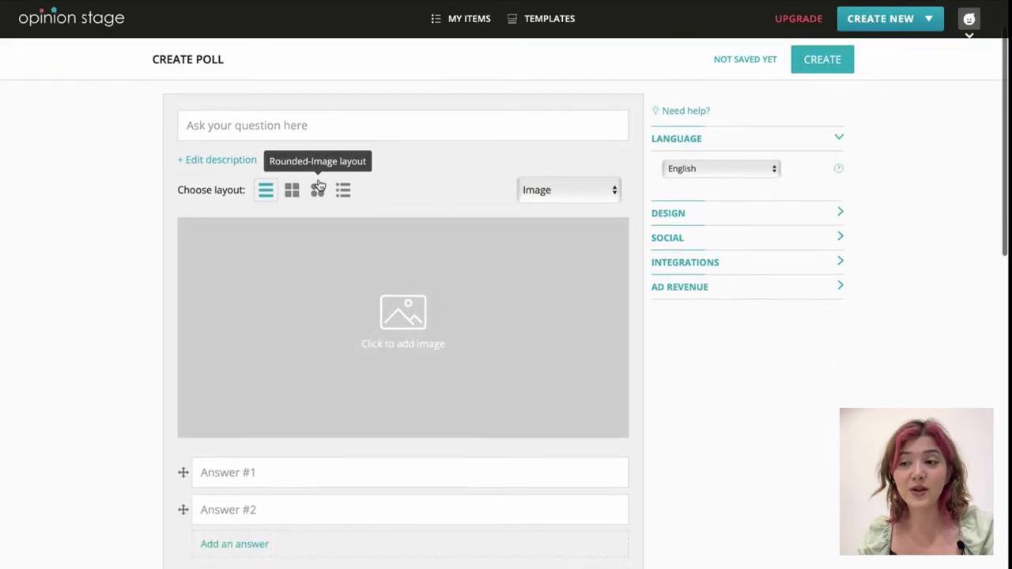
Try the image-tile and Rounded-Image answer layouts, ending on the thumbnail-row list layout
click(292, 193)
scroll(359, 248, down, 2)
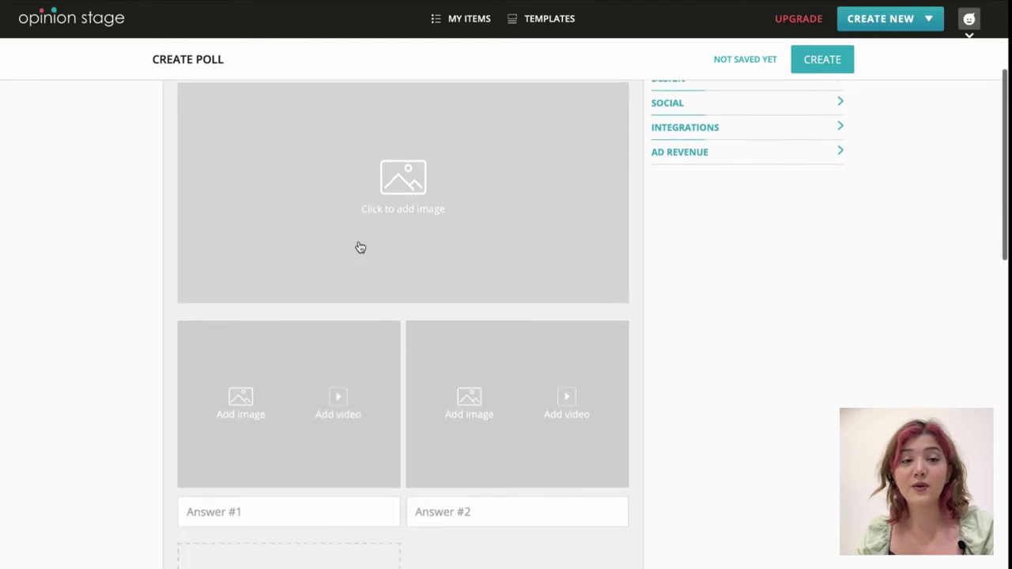
scroll(356, 237, up, 3)
click(318, 209)
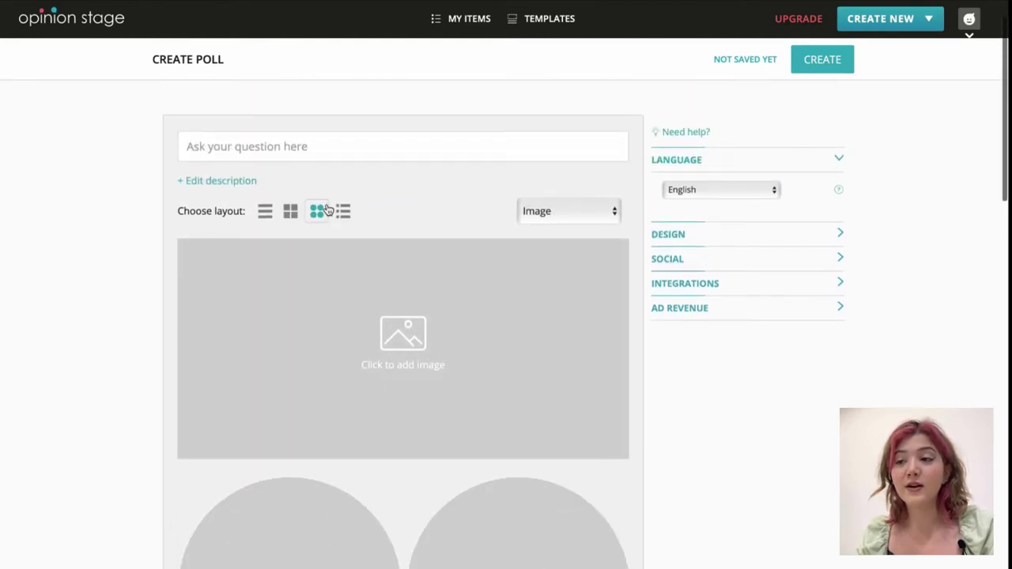
click(346, 212)
scroll(350, 214, down, 2)
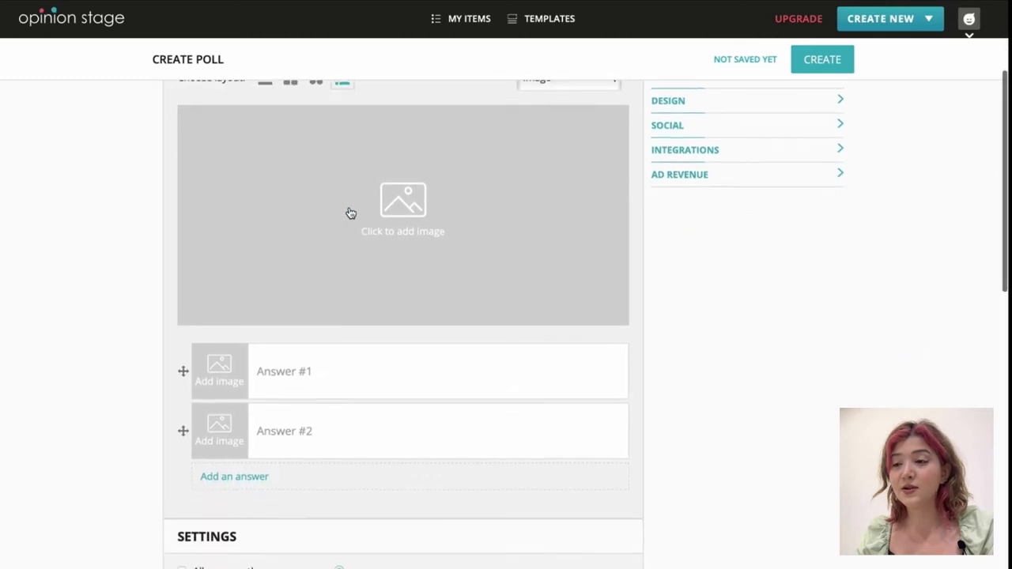
Put the cursor in the first answer, then in the poll question field
click(290, 372)
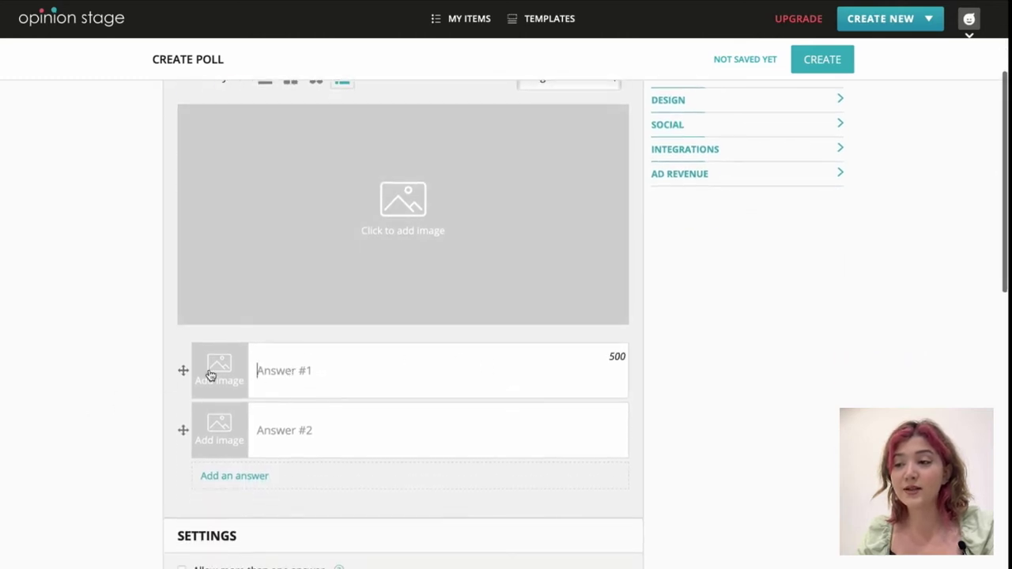
scroll(273, 367, down, 2)
scroll(275, 371, up, 1)
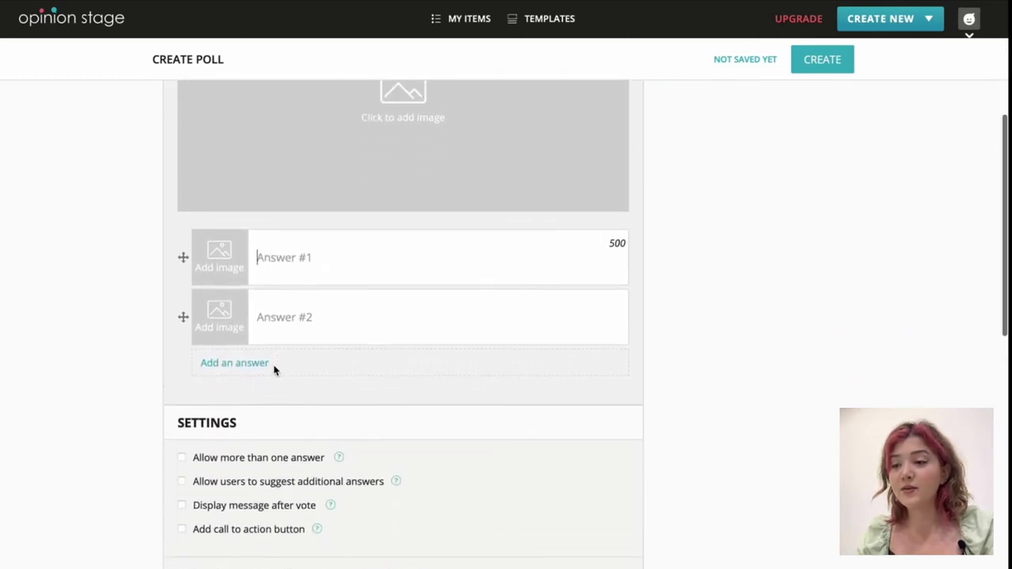
scroll(274, 368, up, 3)
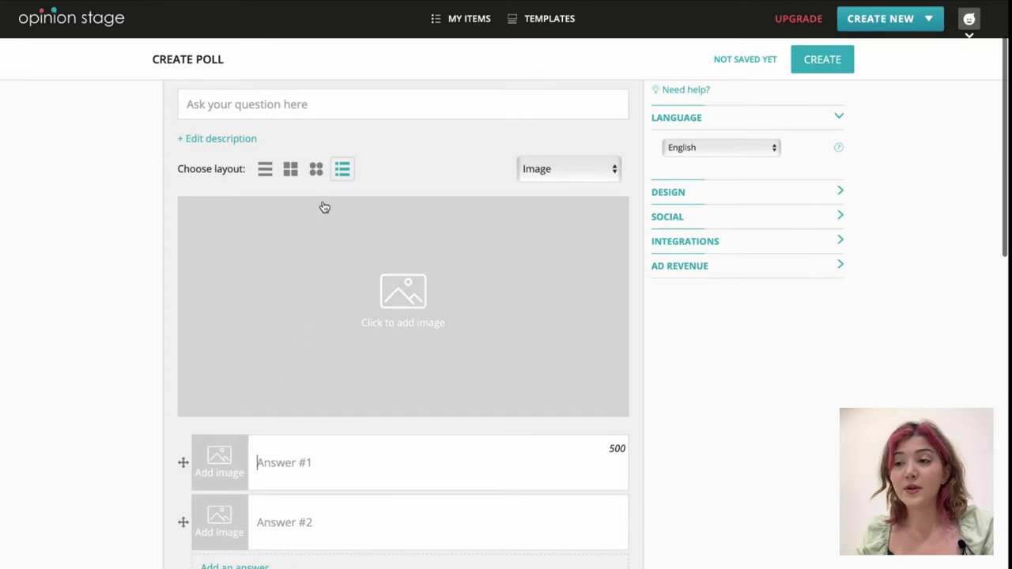
scroll(324, 208, up, 1)
click(311, 185)
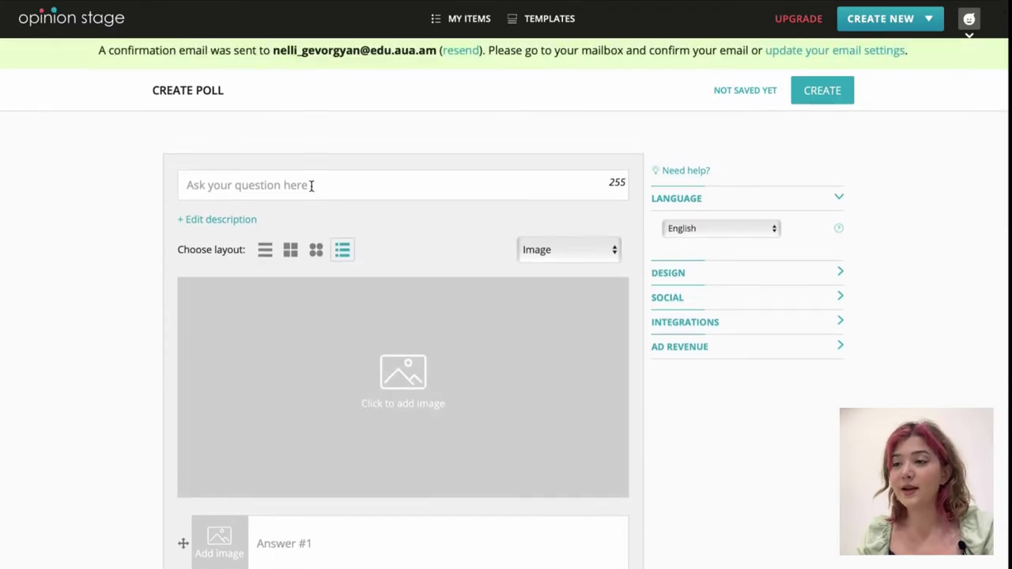
scroll(699, 438, down, 1)
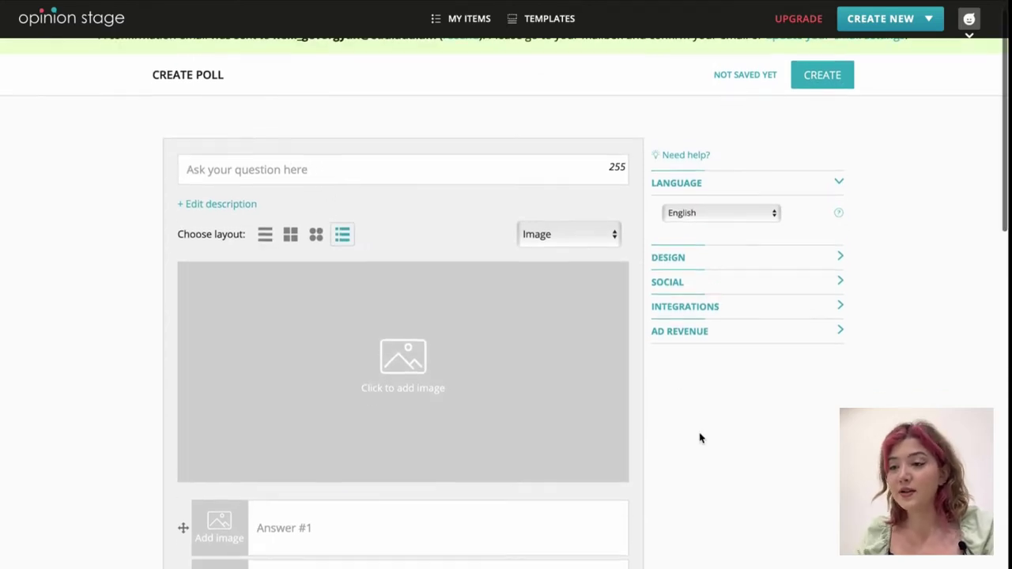
Review the design dropdowns, keeping the OpinionStage theme, Open Sans font and Thin top border
click(828, 198)
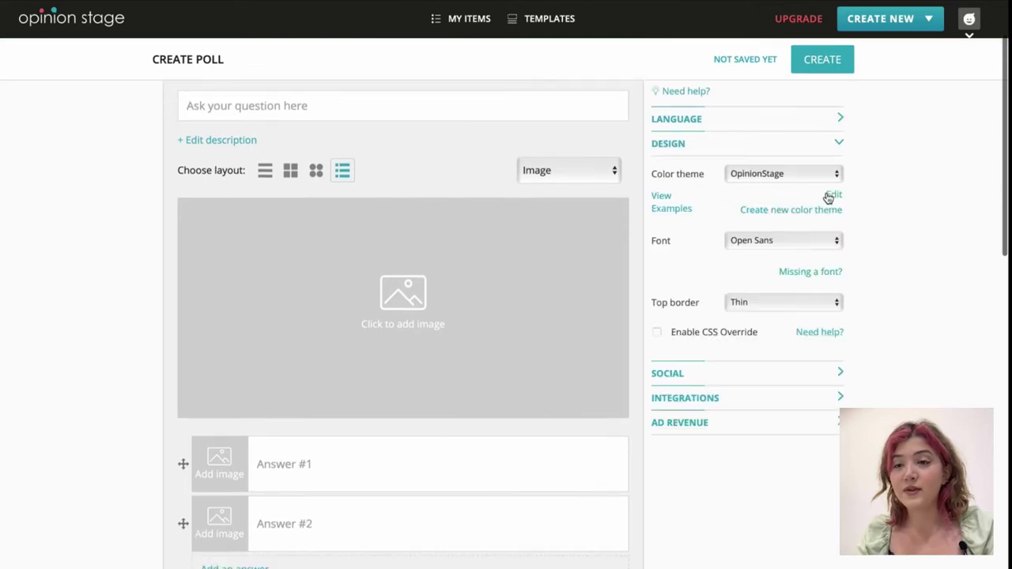
click(817, 178)
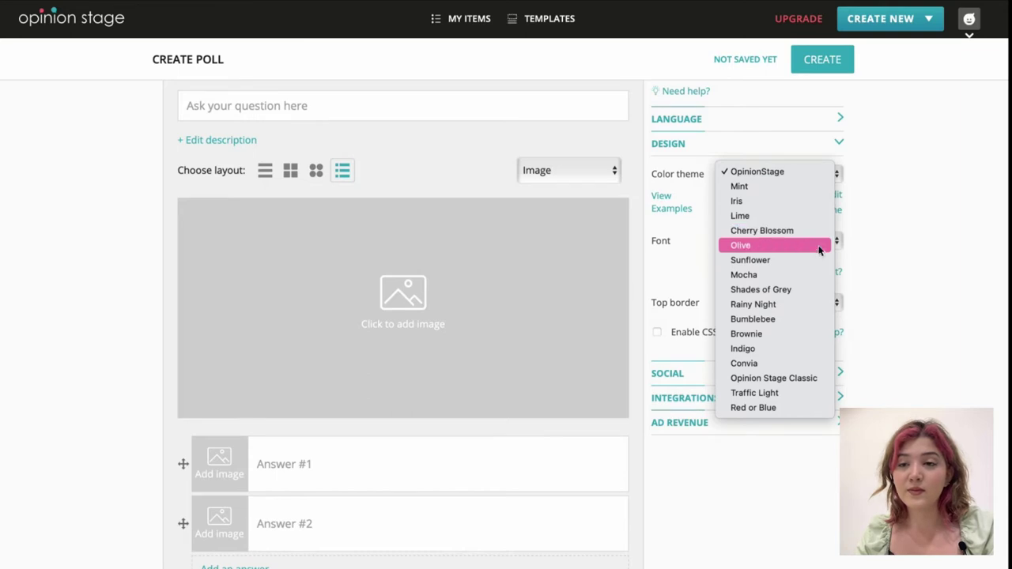
click(893, 273)
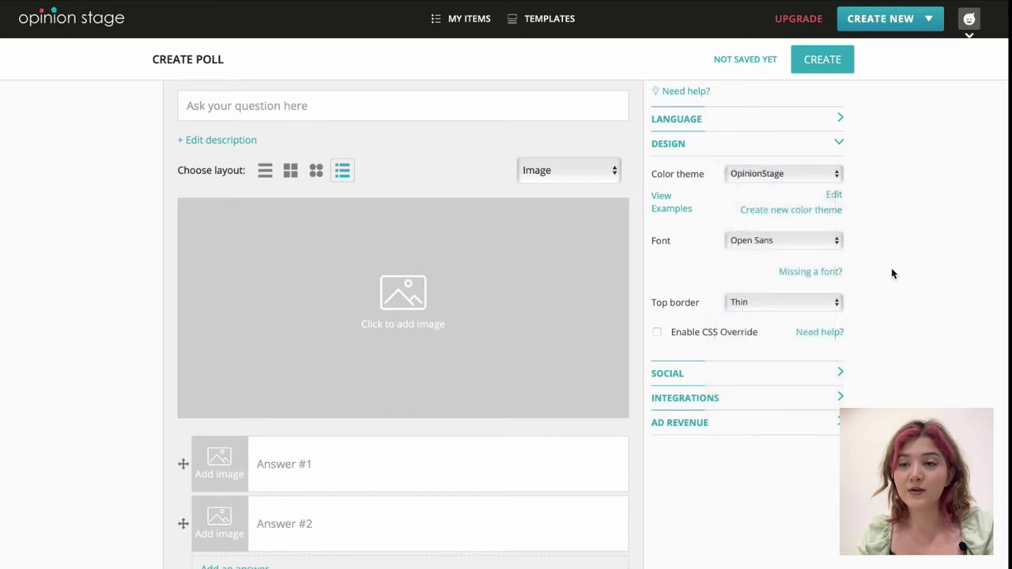
click(828, 246)
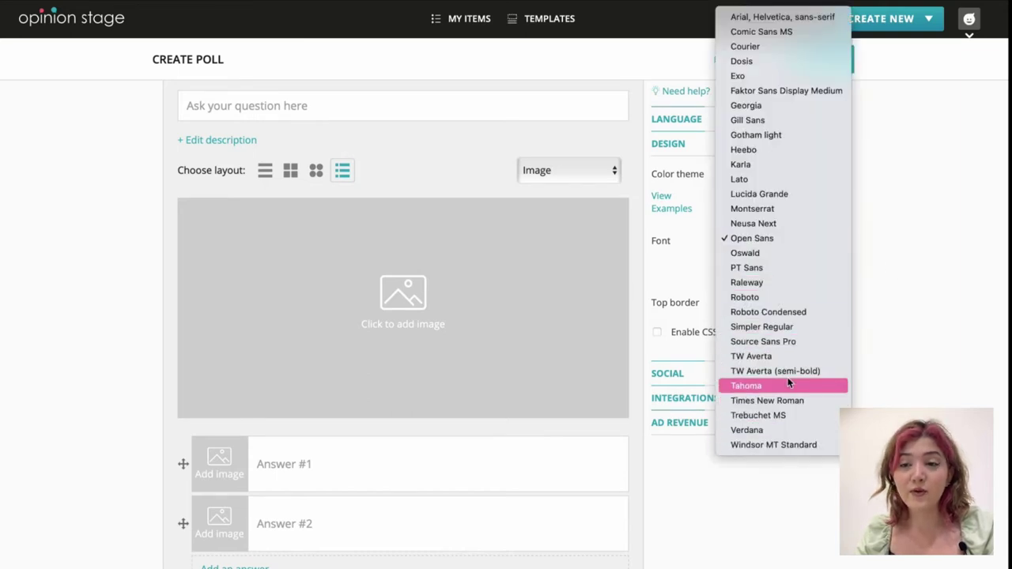
click(899, 198)
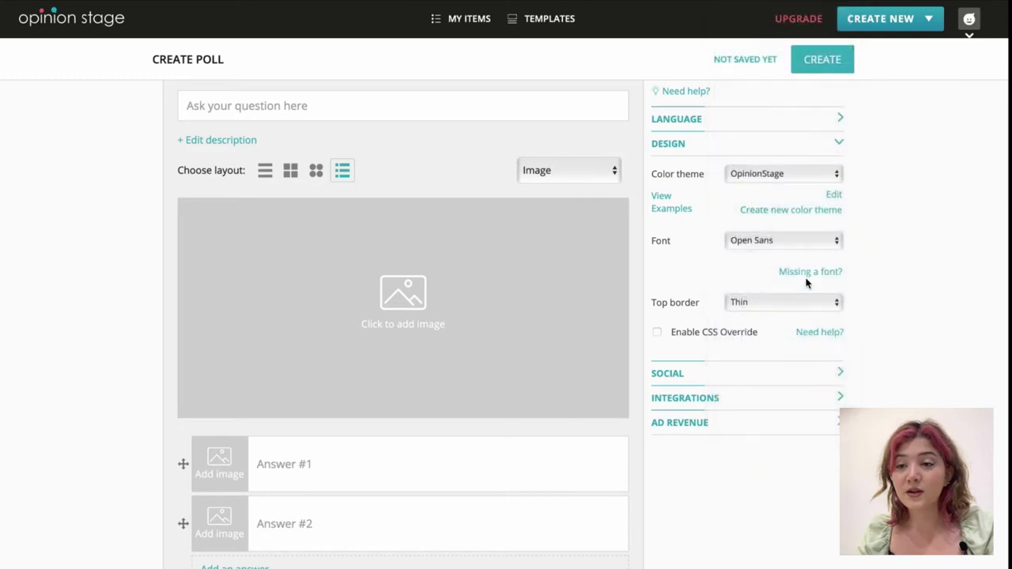
click(791, 309)
click(848, 313)
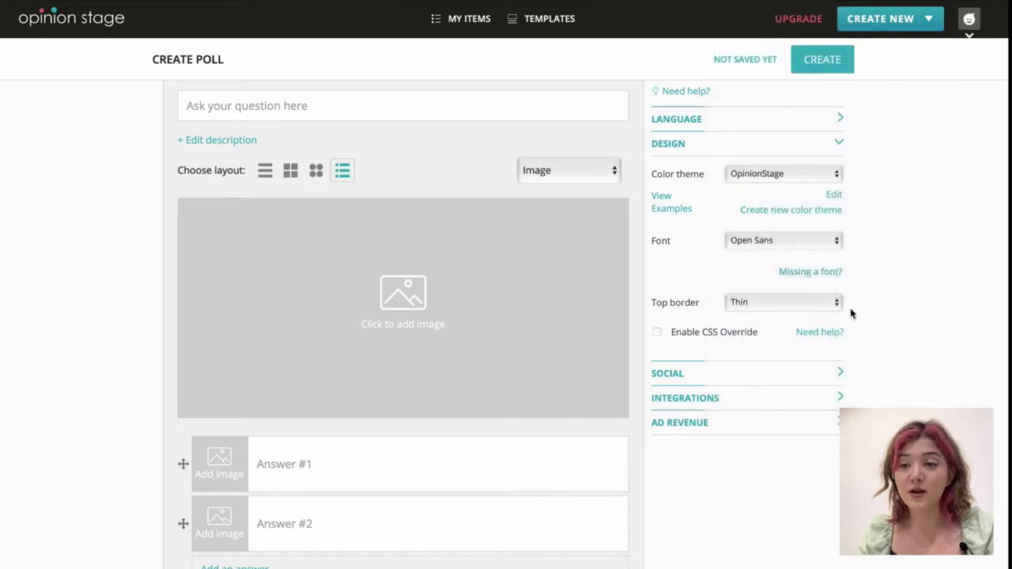
scroll(596, 362, down, 1)
scroll(596, 362, down, 5)
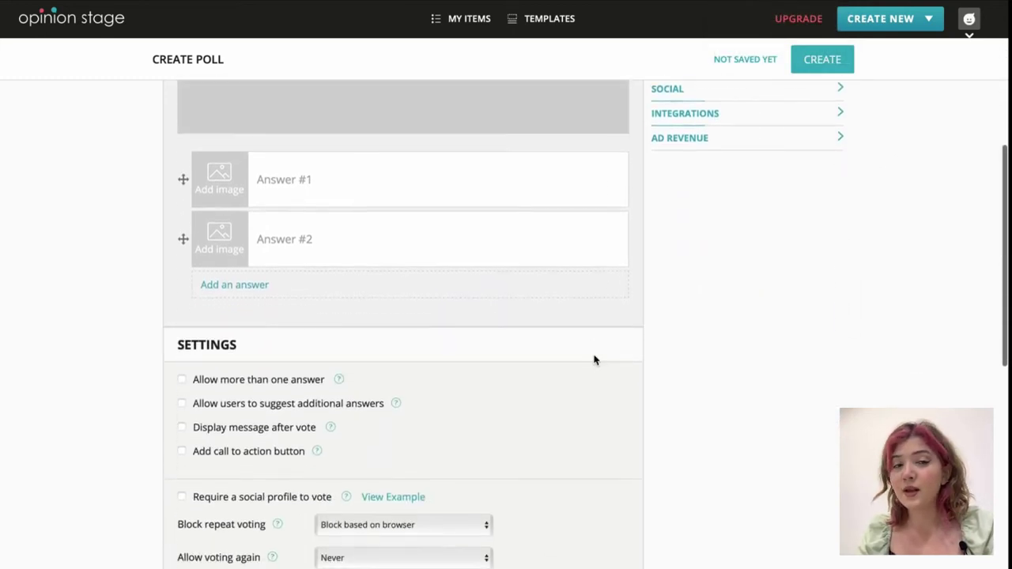
scroll(595, 360, down, 5)
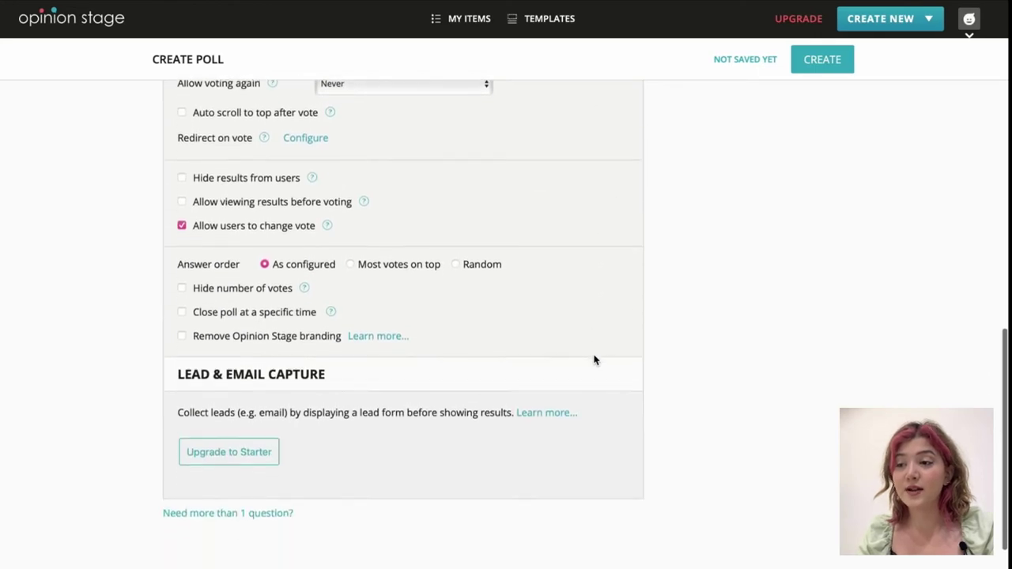
scroll(594, 360, up, 11)
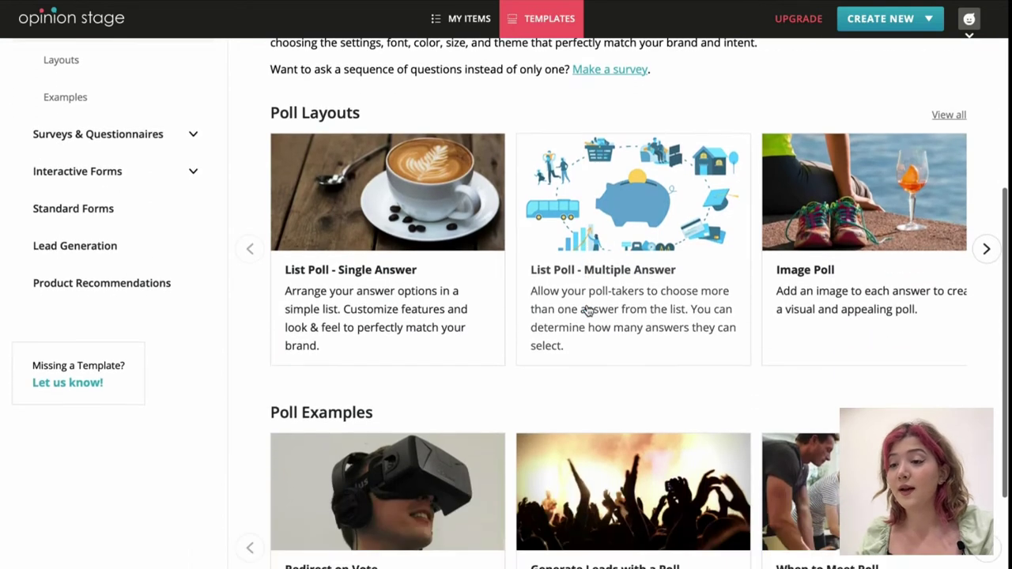
Create a new poll from the List Poll - Single Answer template
click(453, 243)
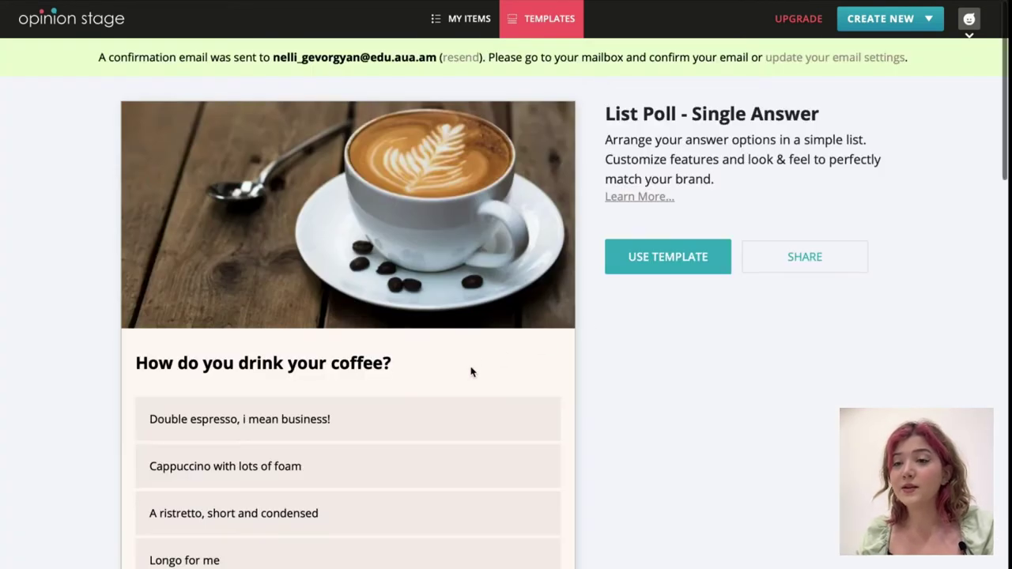
click(654, 267)
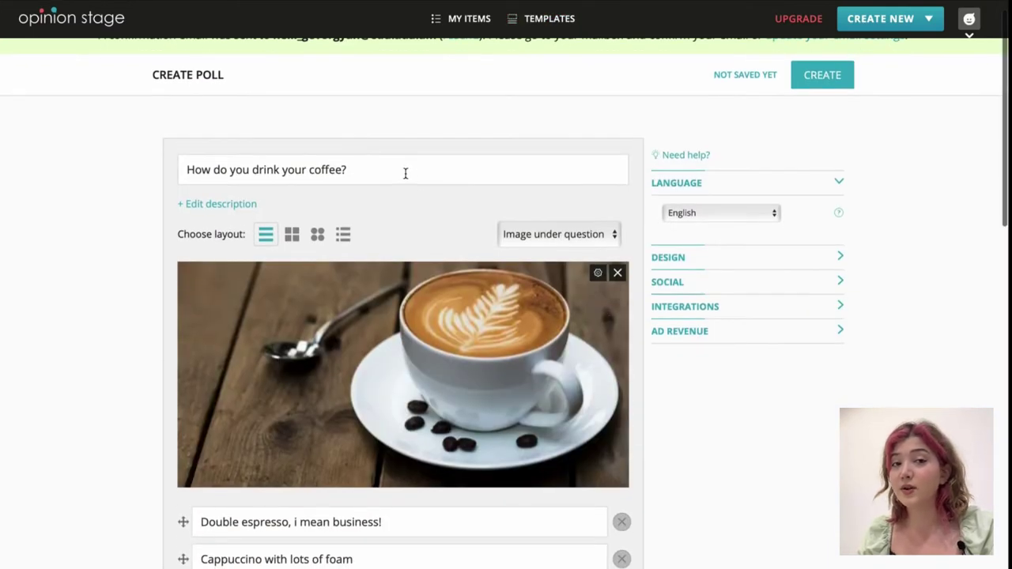
click(405, 173)
scroll(405, 174, down, 3)
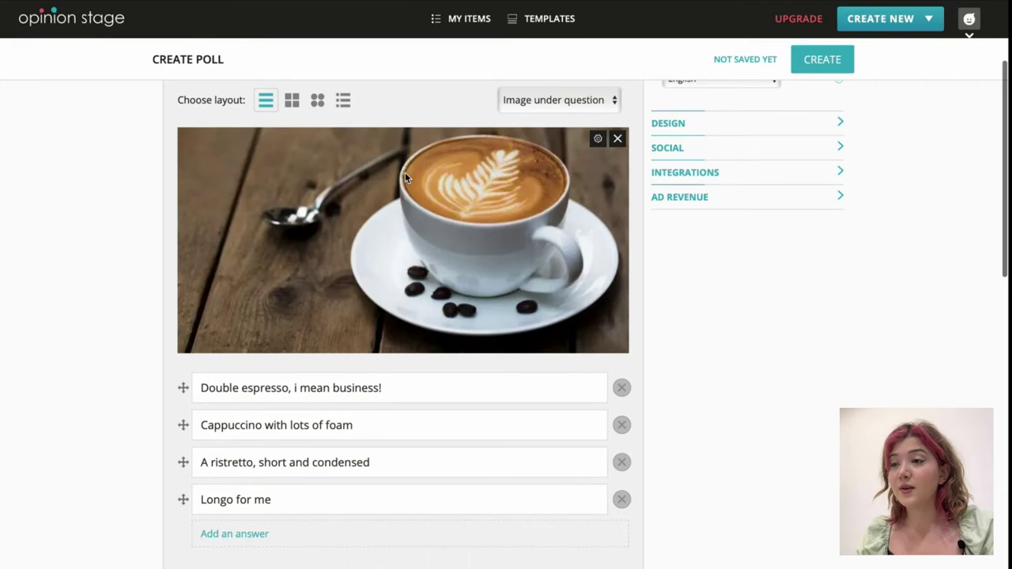
scroll(405, 177, up, 3)
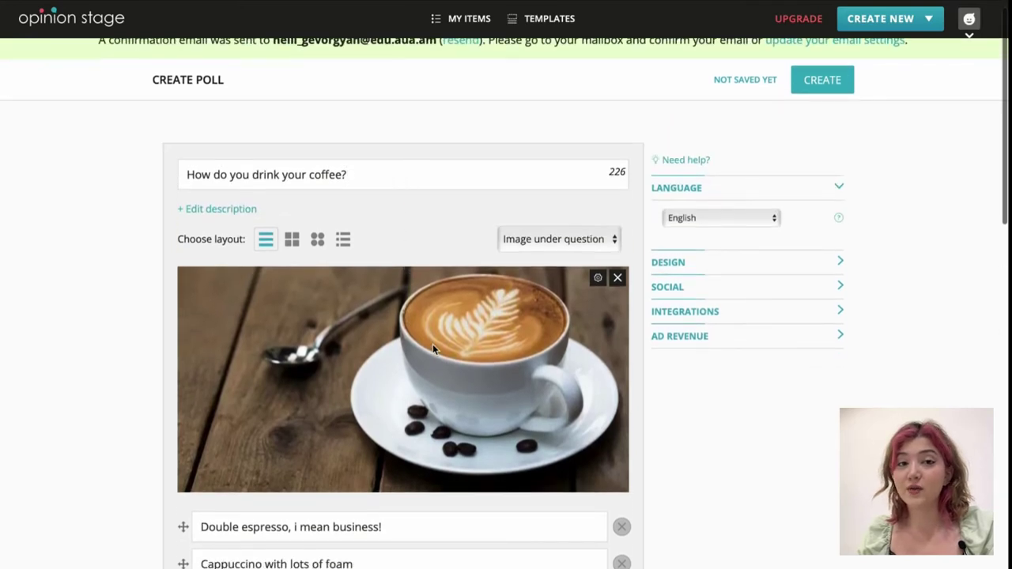
right_click(433, 344)
click(289, 247)
Preview the image grid, rounded tile and image-list layouts, then return to the plain list
click(291, 239)
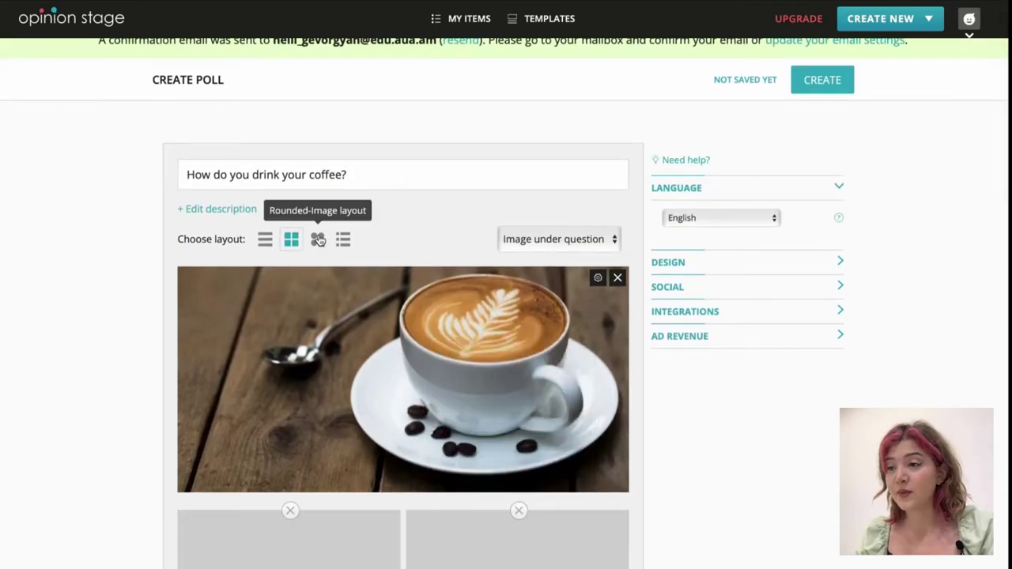
scroll(321, 239, down, 4)
scroll(327, 127, up, 2)
click(324, 159)
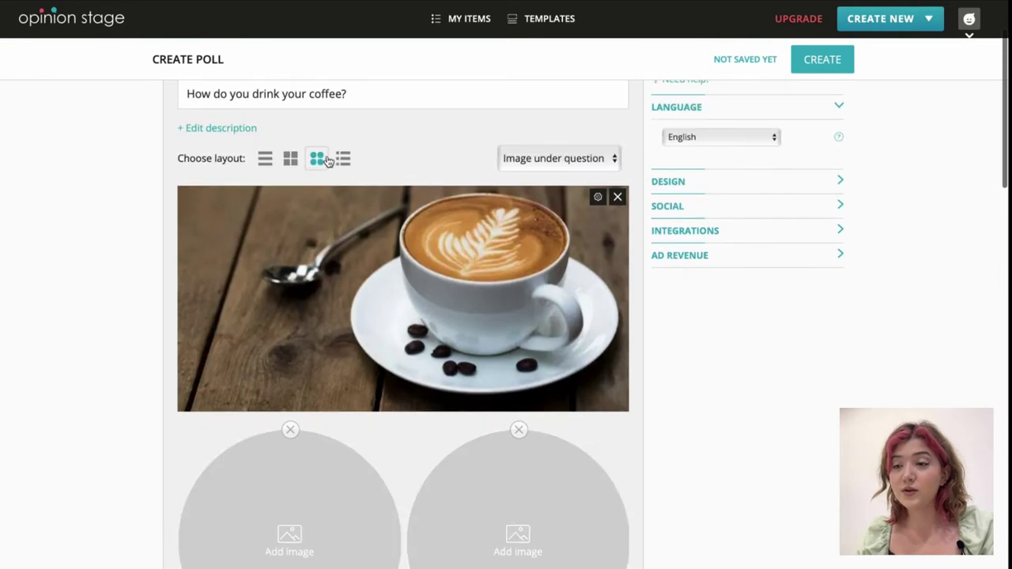
click(342, 159)
click(265, 158)
scroll(433, 305, down, 1)
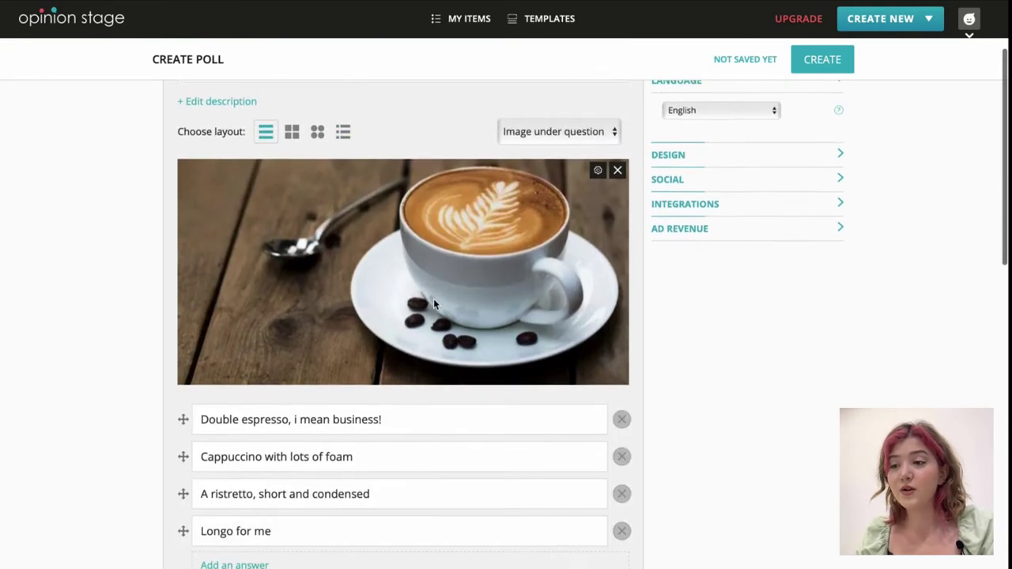
scroll(435, 301, down, 2)
scroll(434, 300, up, 2)
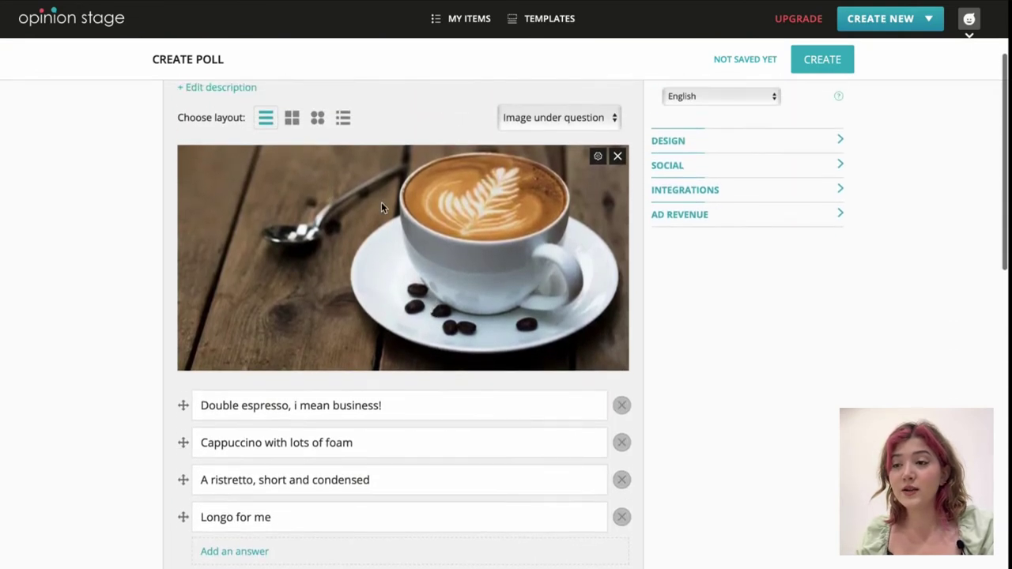
scroll(381, 208, up, 3)
Change the poll question to 'What is your favorite coffee'
click(338, 139)
key(ctrl+a)
text(W)
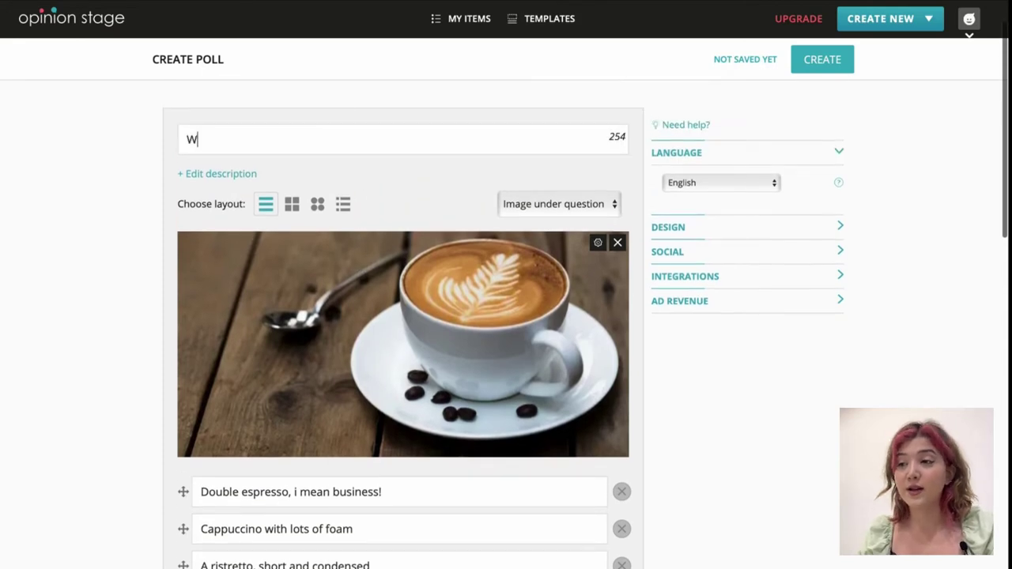
text(hat is y)
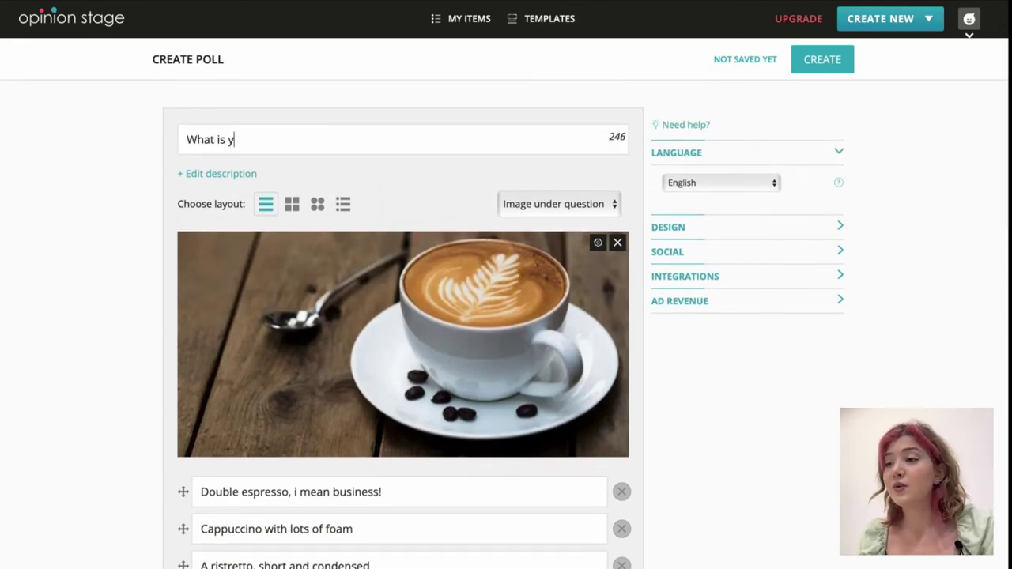
text(our favori)
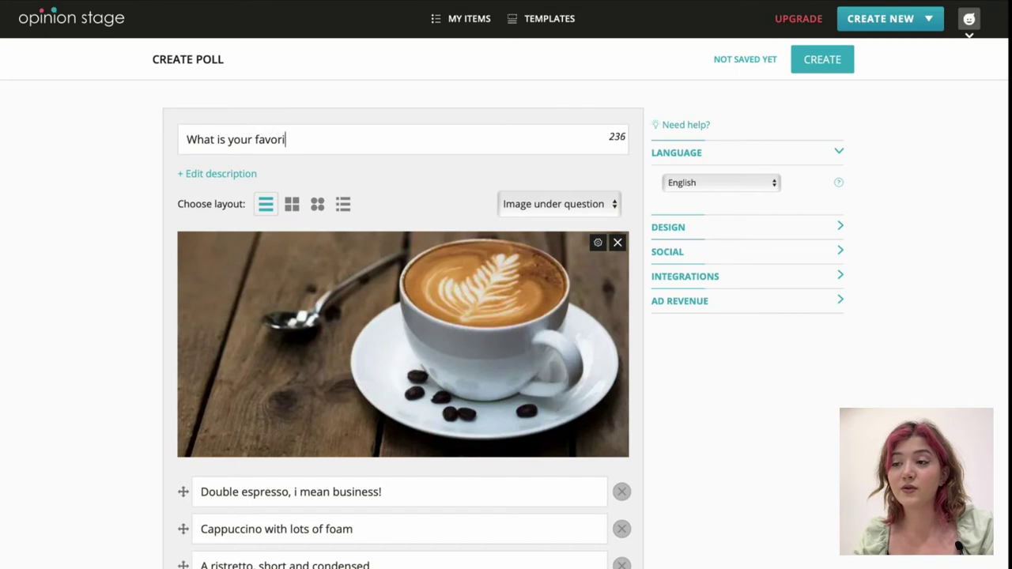
text(te coffee?)
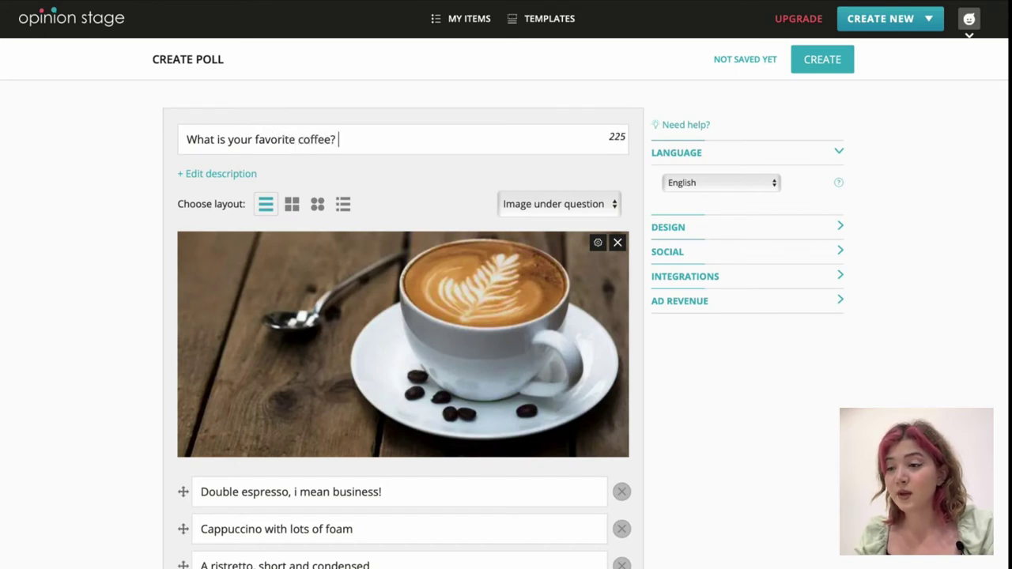
Move 'Longo for me' up to second place and add an 'I prefer tea' answer
scroll(411, 323, down, 1)
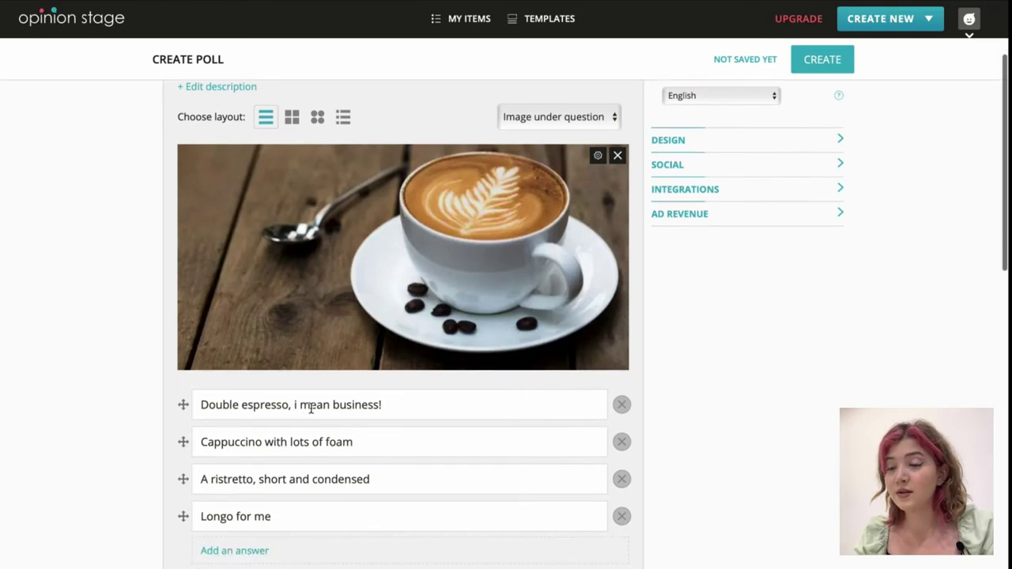
scroll(750, 414, down, 2)
click(470, 359)
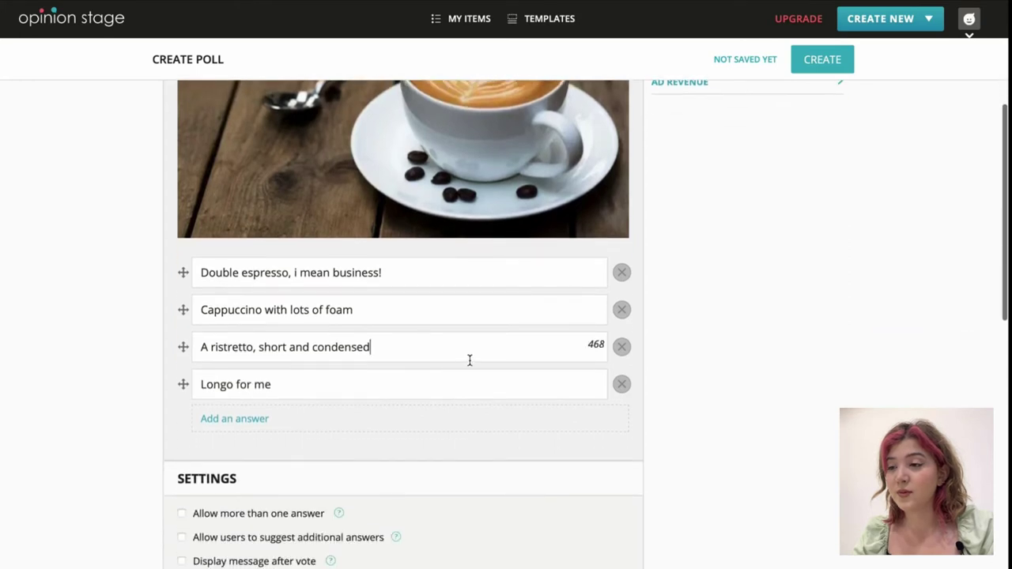
mouse_move(184, 388)
mouse_down()
mouse_move(188, 321)
mouse_move(182, 392)
mouse_up()
click(234, 417)
text(I)
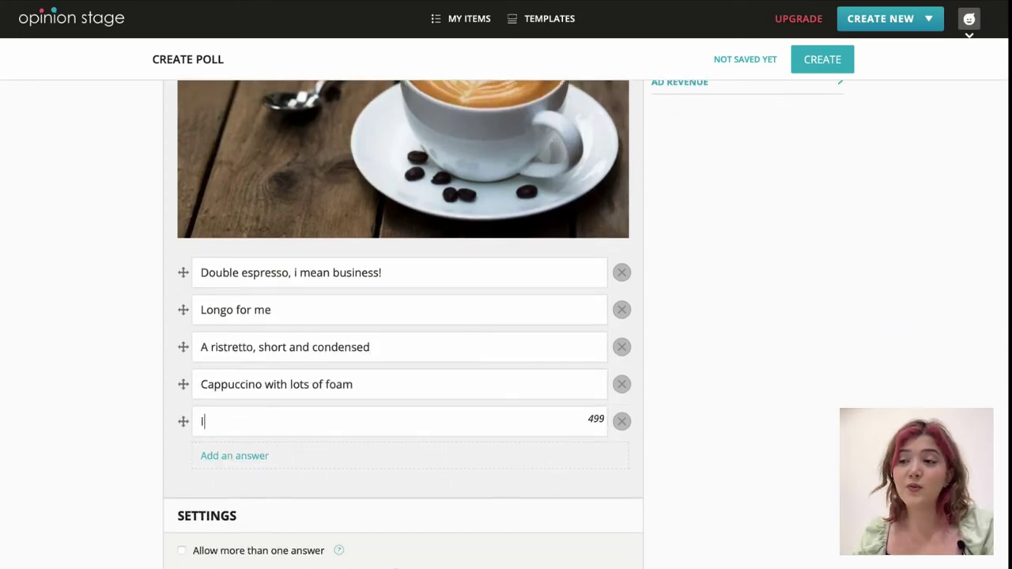
text( prefer tea)
Allow voters to pick multiple answers, up to 2
scroll(696, 372, down, 3)
click(685, 365)
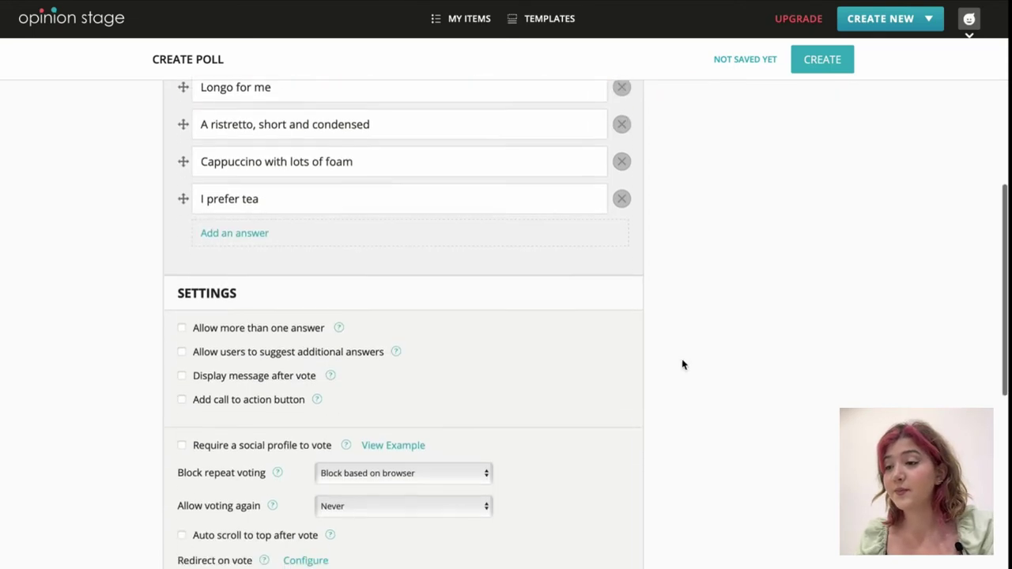
click(287, 331)
click(356, 356)
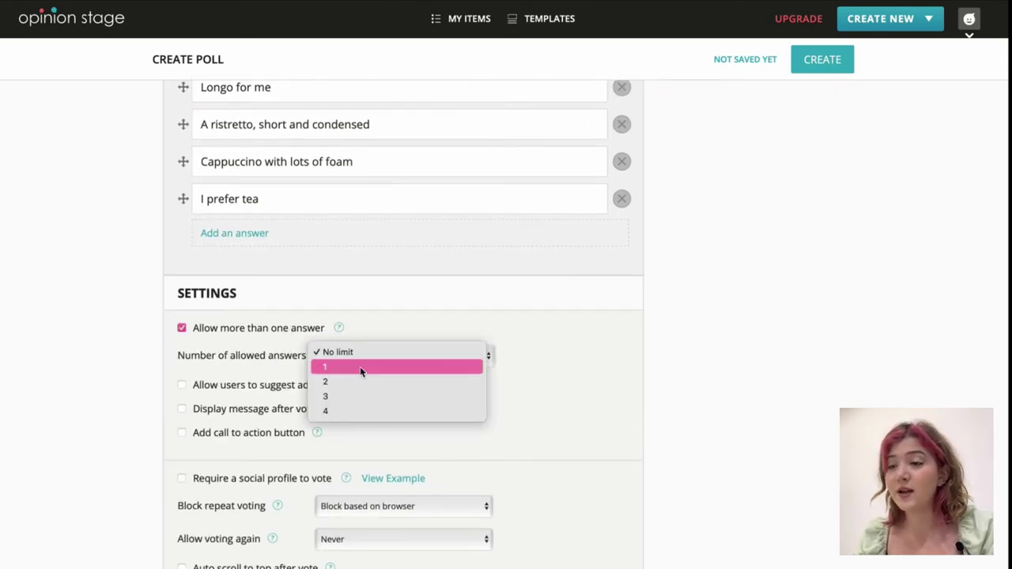
click(360, 384)
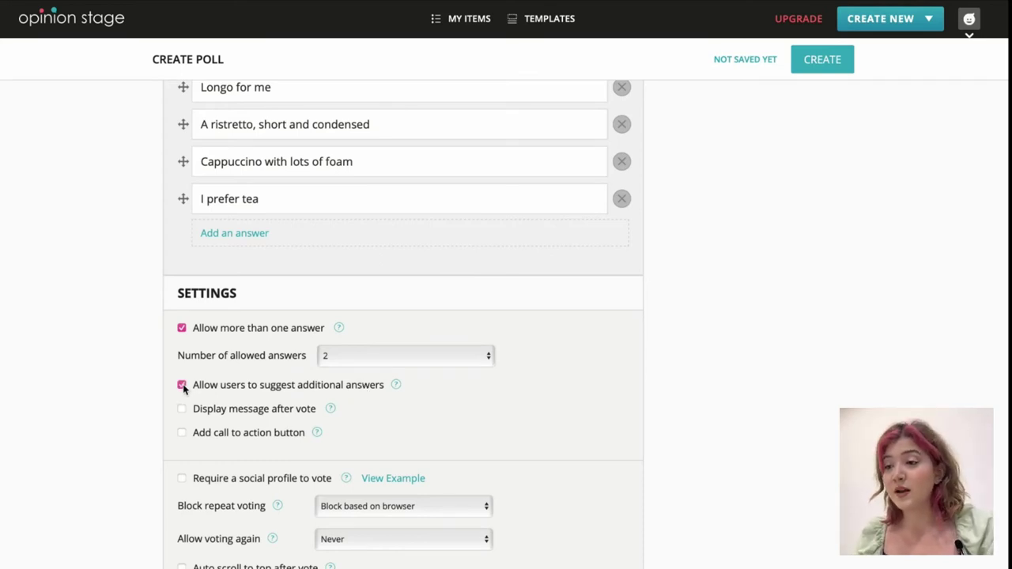
Add a 'Thank you!' after-vote message and try a call-to-action button, dismissing the upgrade prompt
scroll(205, 409, down, 2)
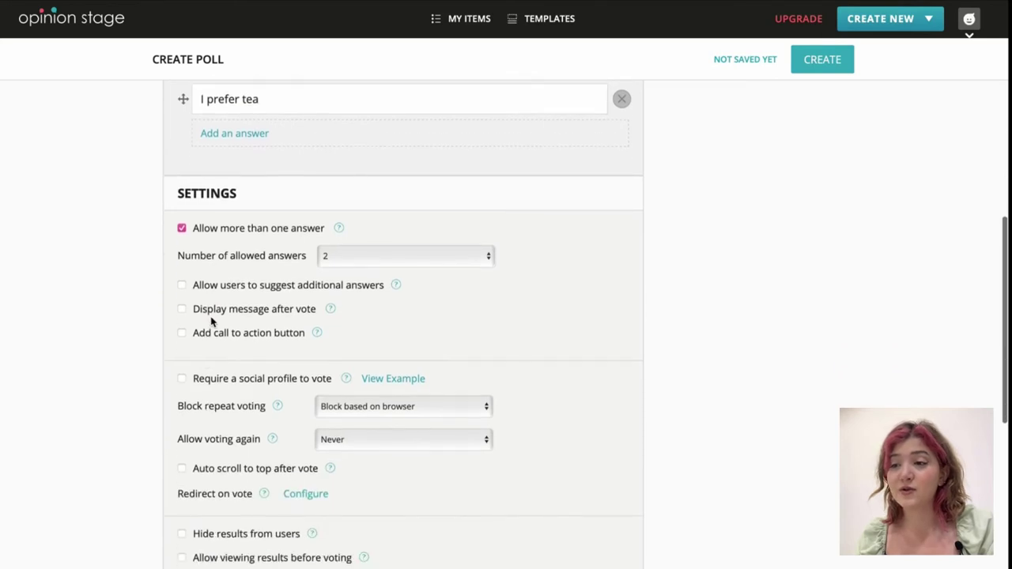
click(204, 309)
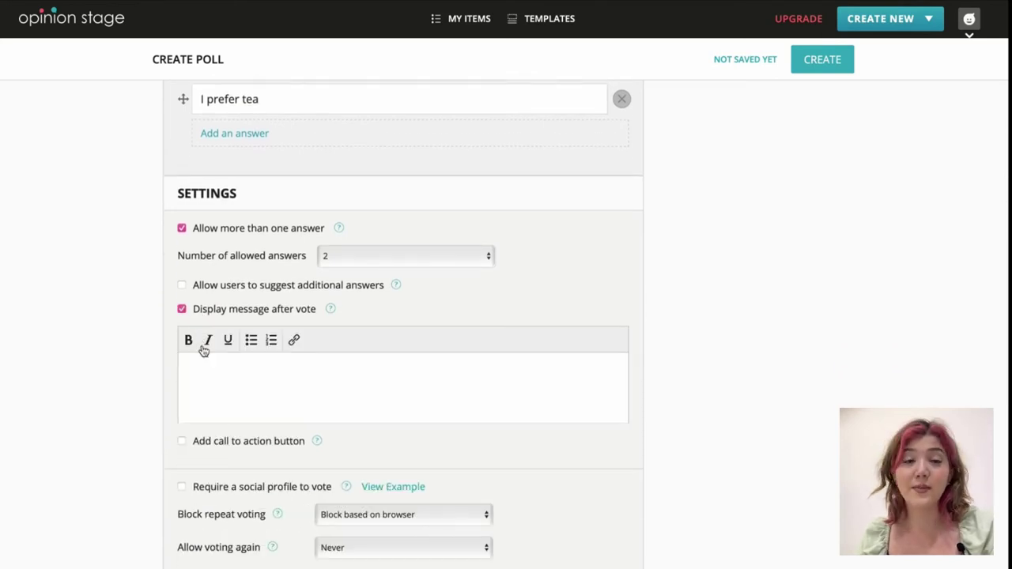
click(224, 375)
text(Thank you!)
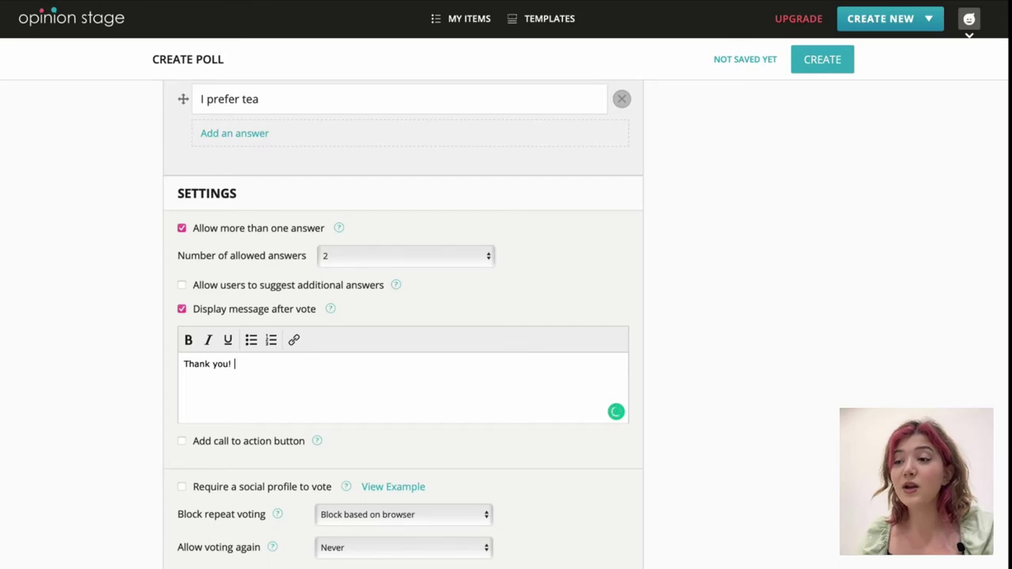
scroll(194, 399, down, 2)
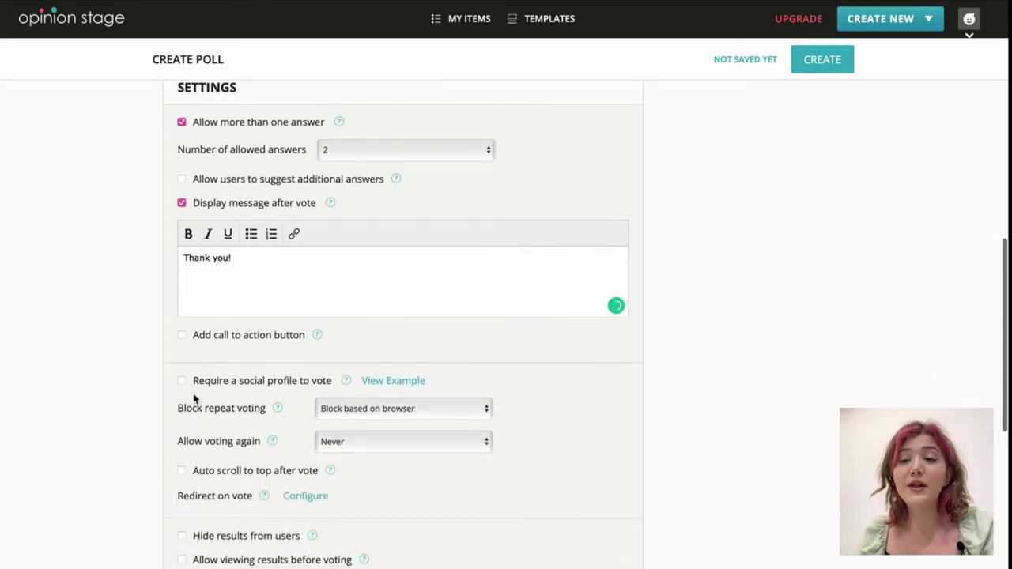
click(206, 337)
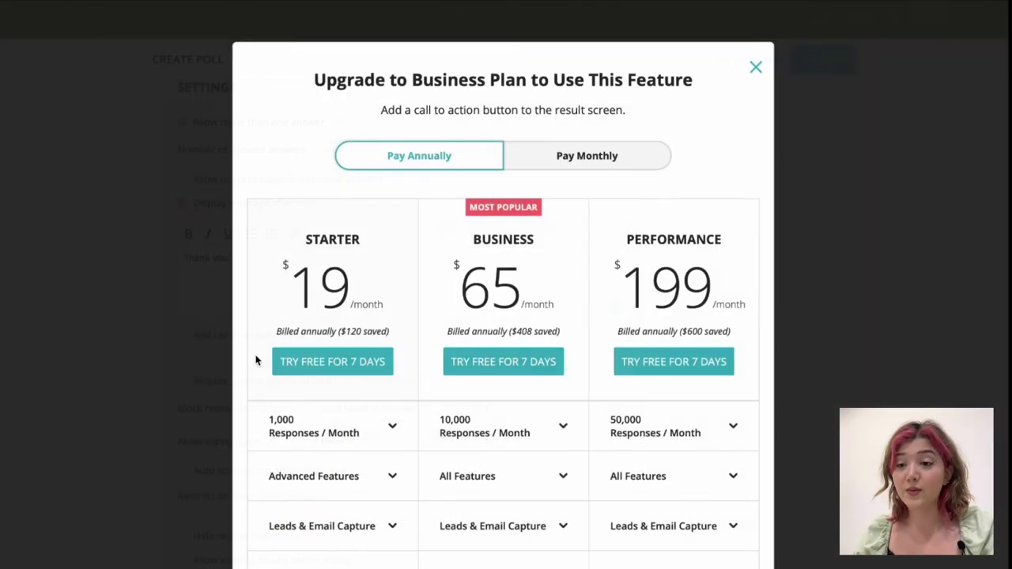
click(759, 68)
Keep repeat voting blocked by browser after trying the other options and dismissing upgrade prompts
scroll(696, 294, down, 4)
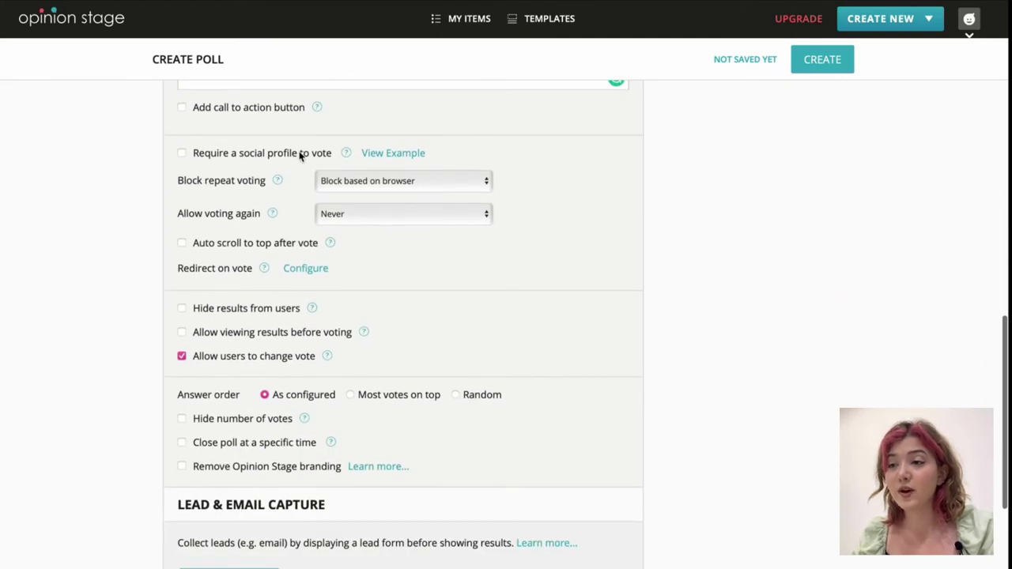
click(348, 182)
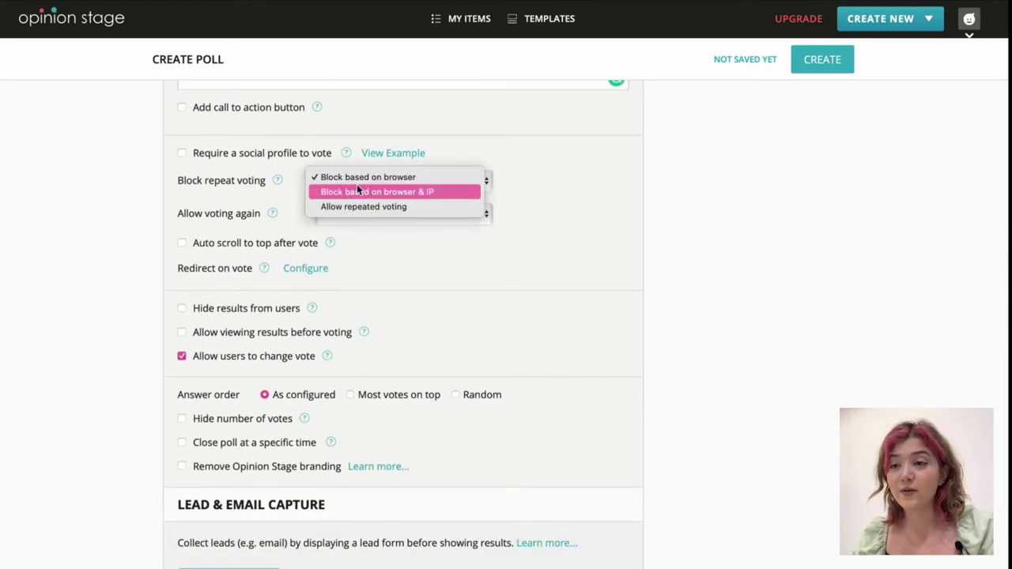
click(367, 193)
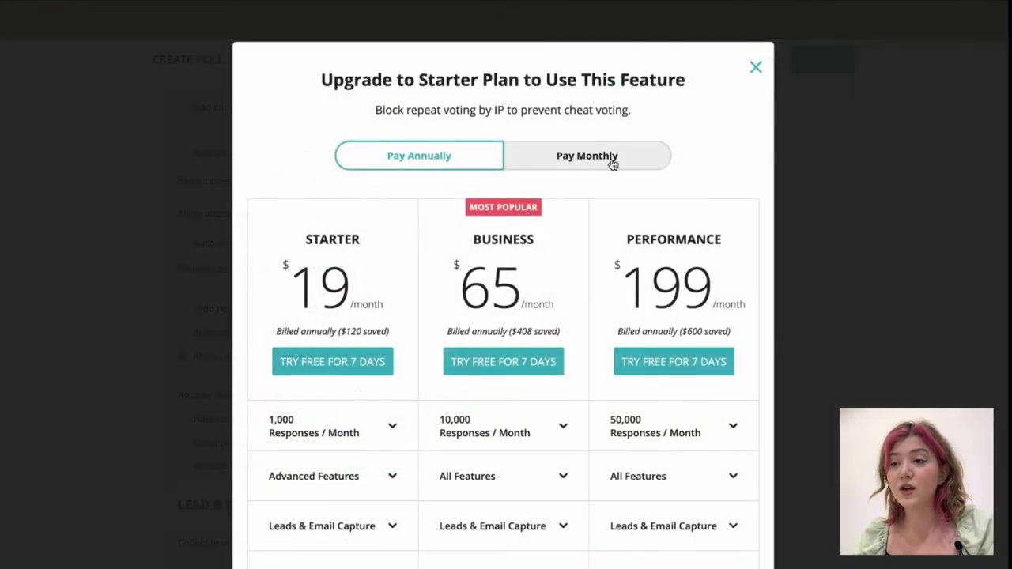
click(758, 66)
click(408, 183)
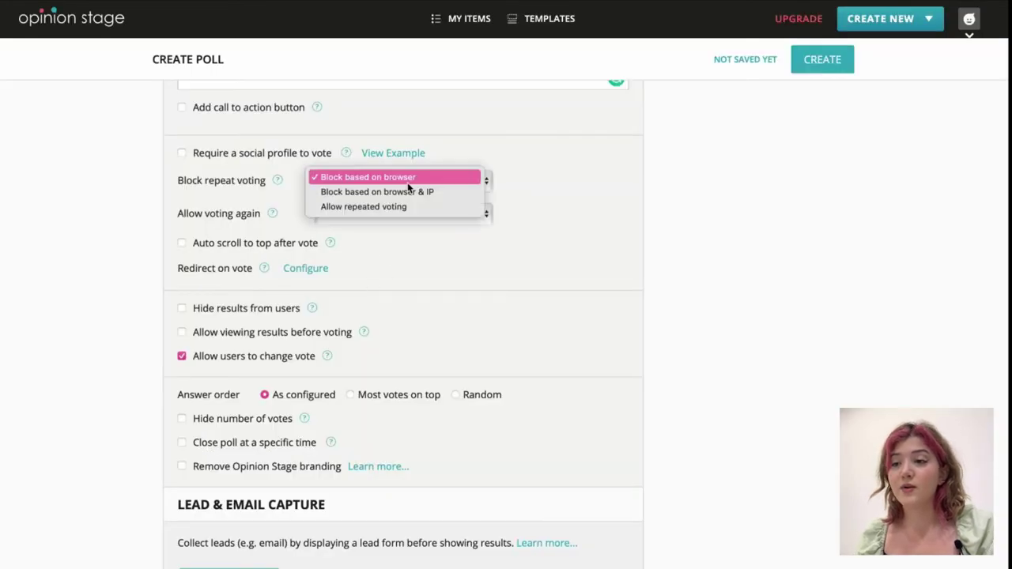
click(408, 178)
click(404, 180)
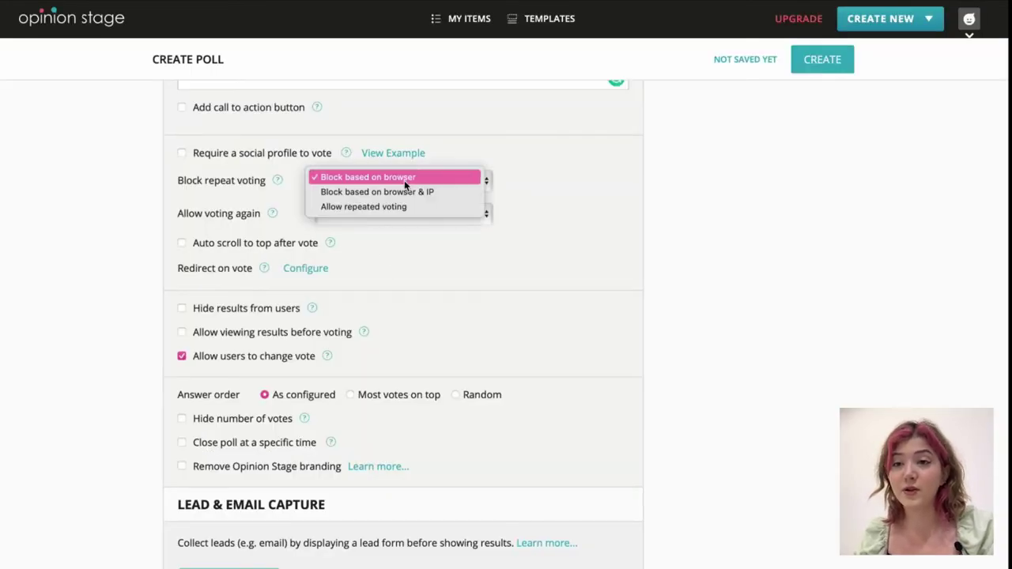
click(405, 209)
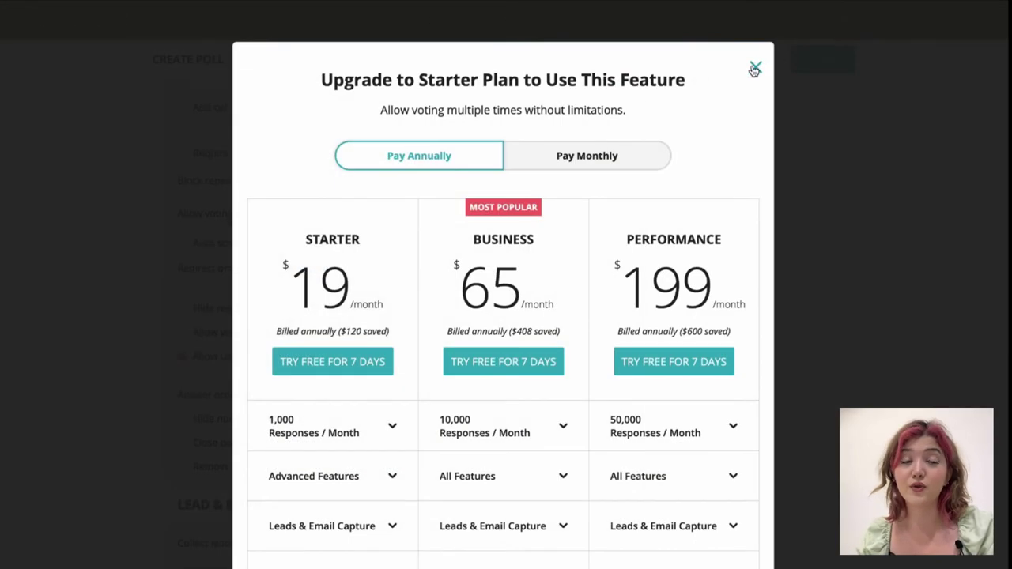
click(755, 68)
Set Allow voting again to 'After 1 hour'
click(442, 215)
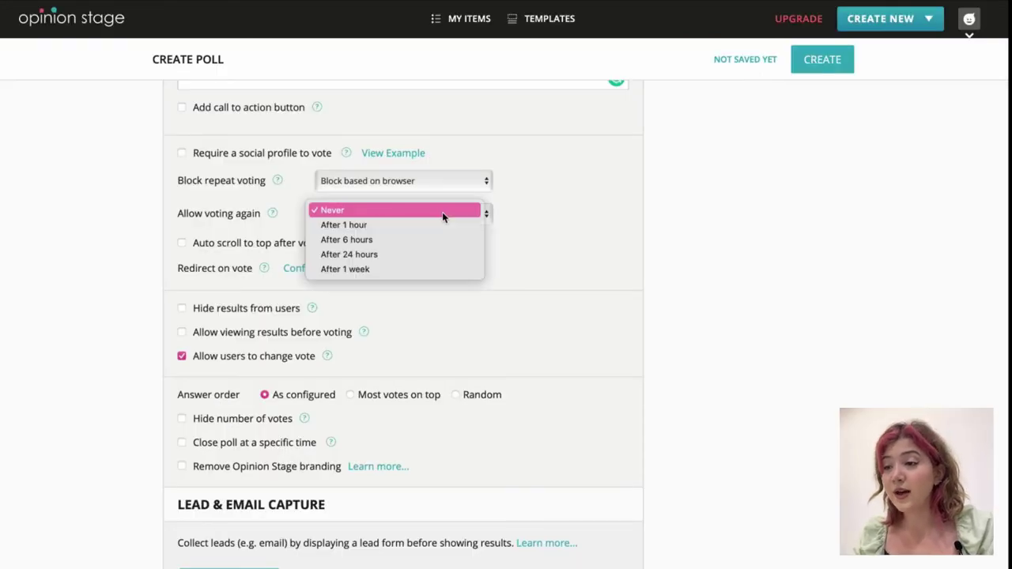
click(441, 226)
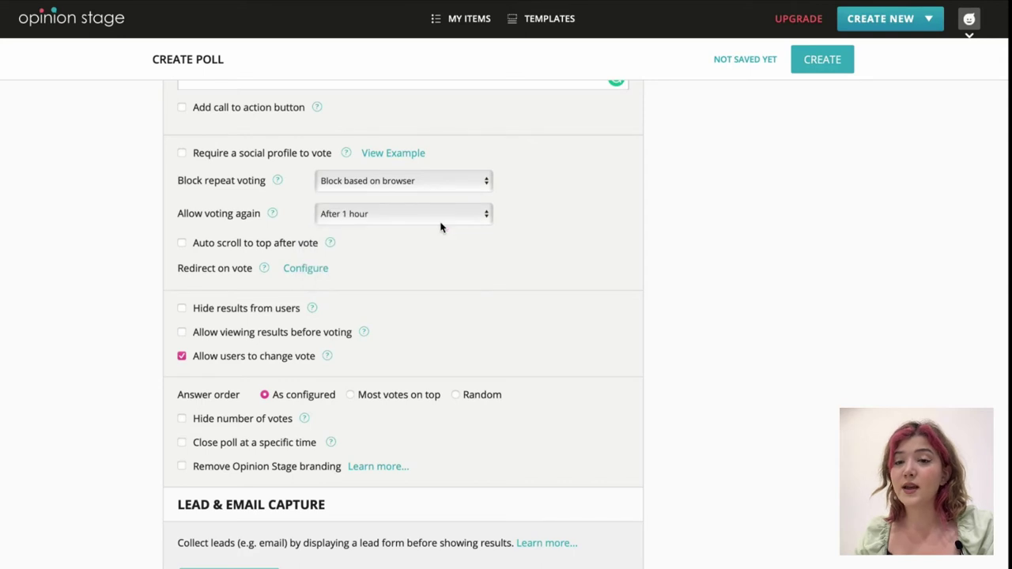
scroll(378, 350, down, 1)
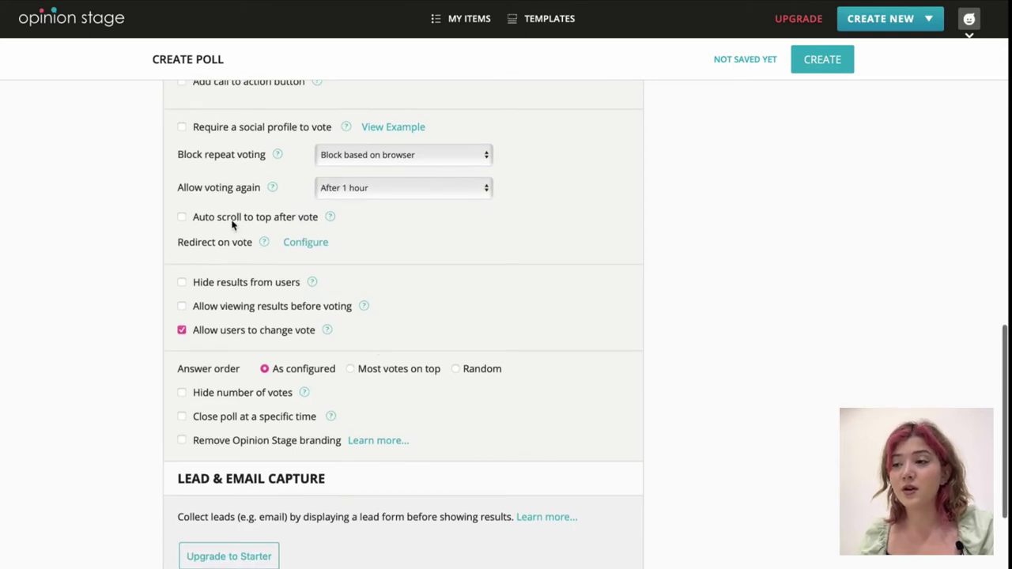
Enable auto scroll to top after vote; try Random and Most votes on top, dismissing upgrade prompts
click(184, 217)
scroll(307, 338, down, 3)
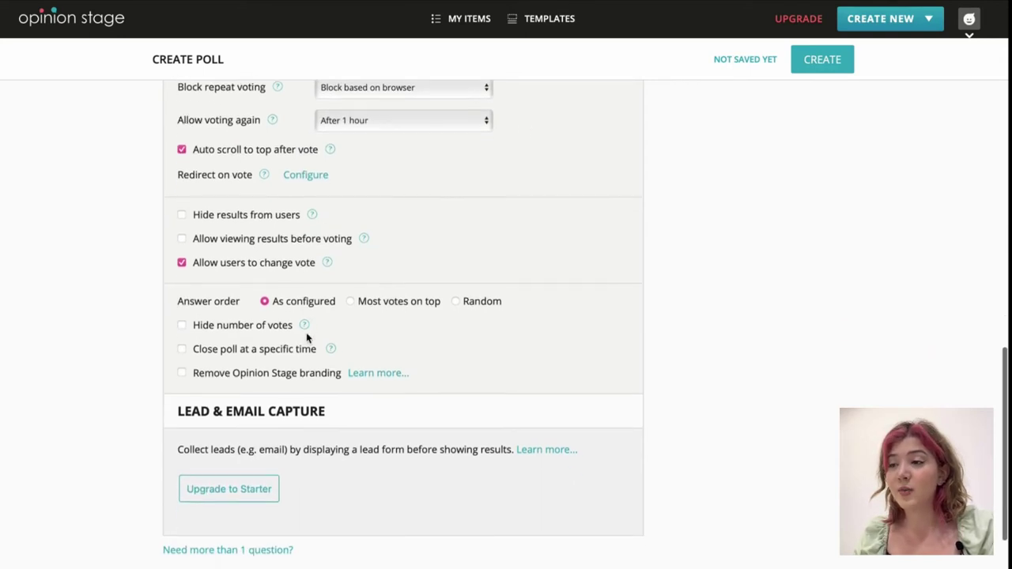
scroll(337, 296, down, 3)
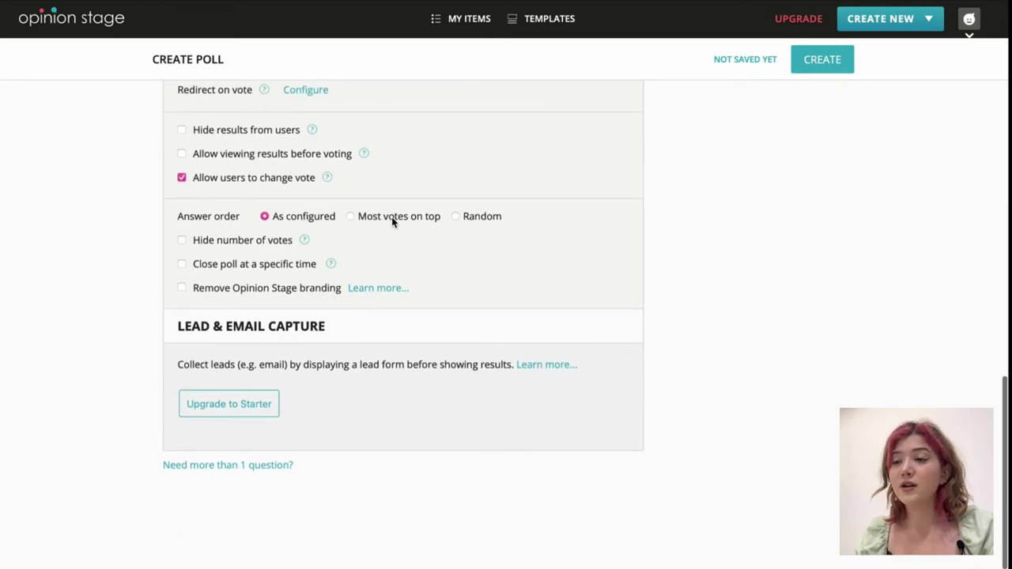
click(467, 217)
click(756, 66)
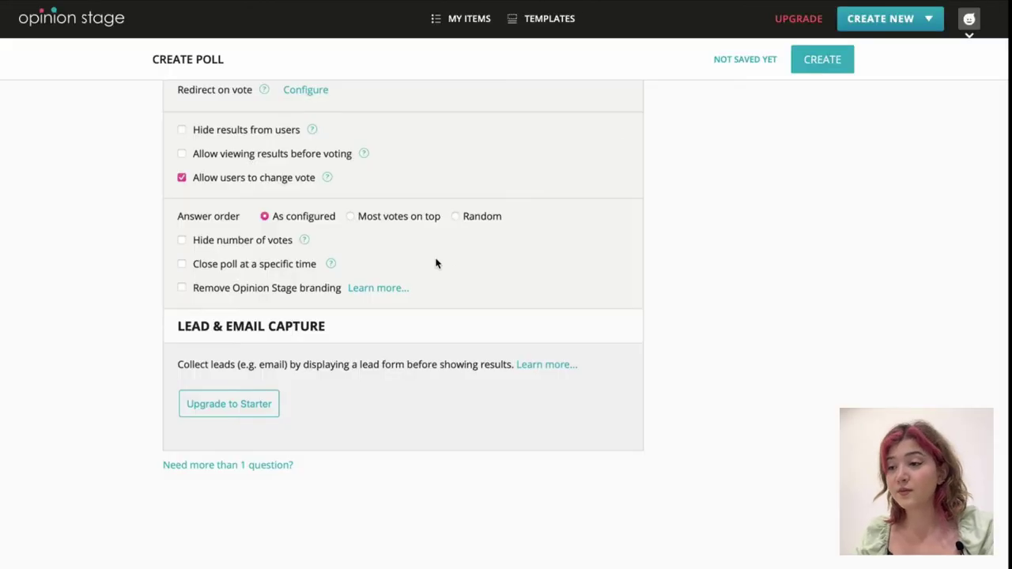
click(352, 216)
click(756, 66)
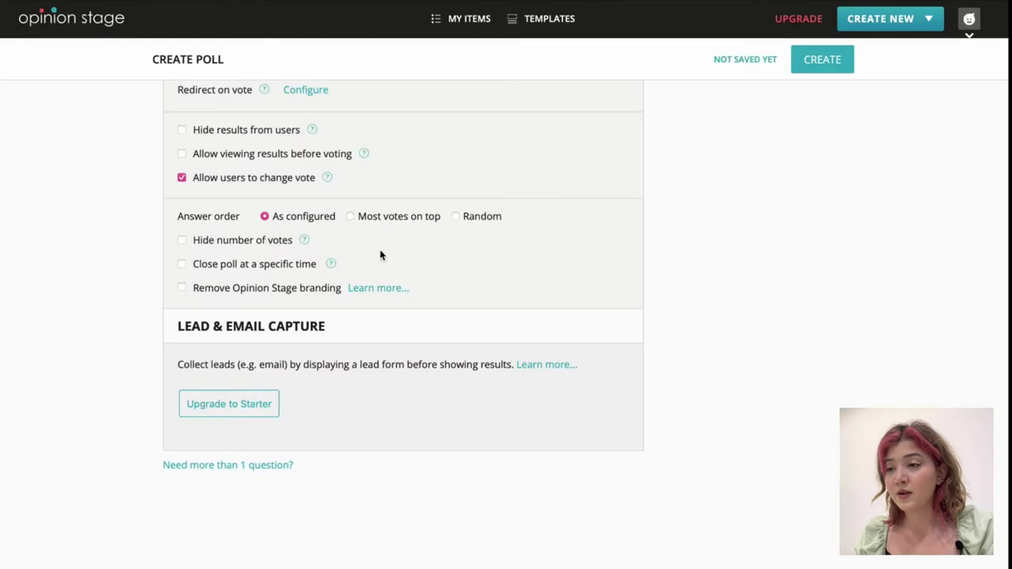
Try closing the poll at a specific time, dismissing the upgrade prompt, then review the settings
click(238, 263)
click(756, 68)
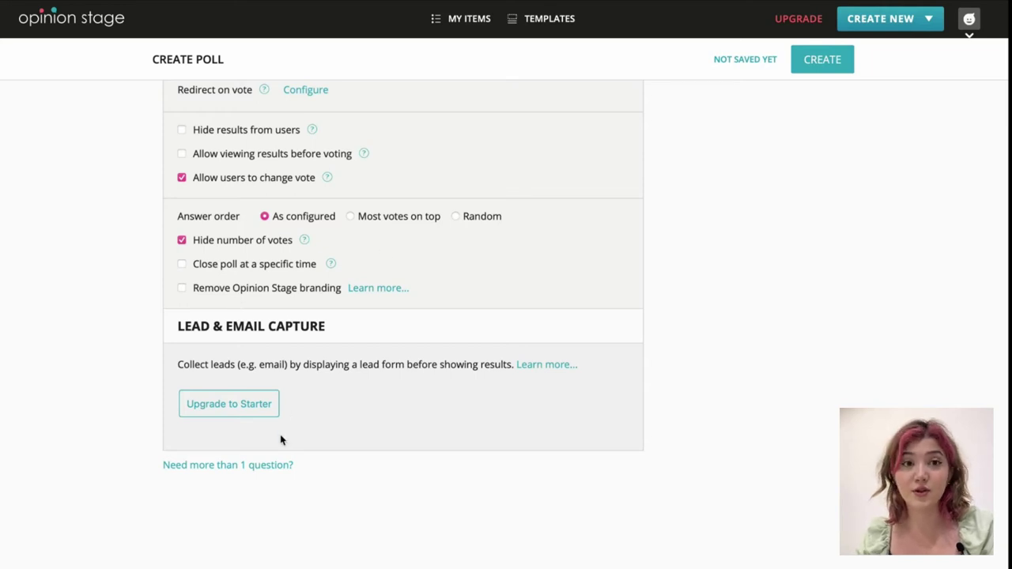
scroll(281, 439, down, 1)
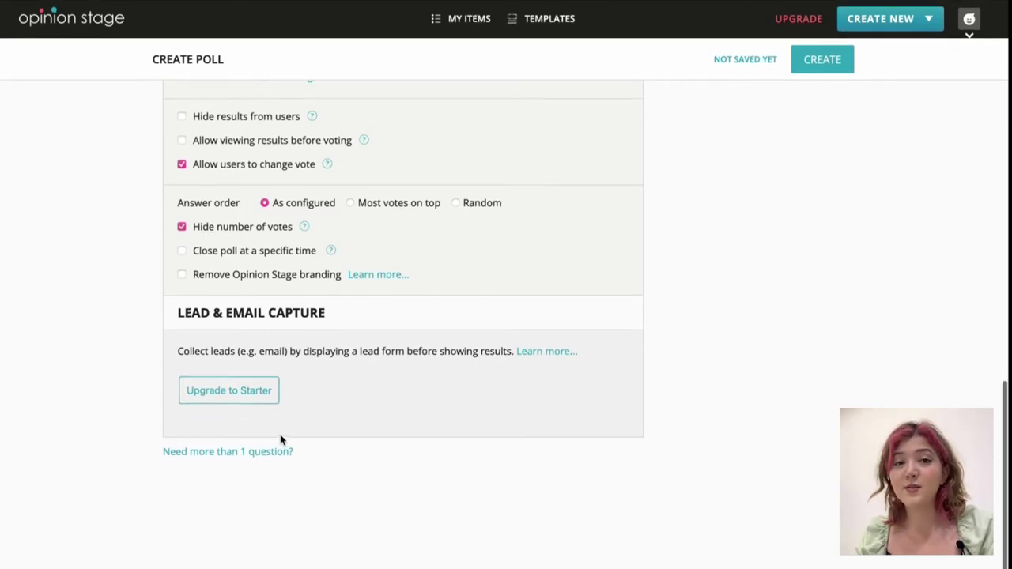
scroll(281, 439, up, 1)
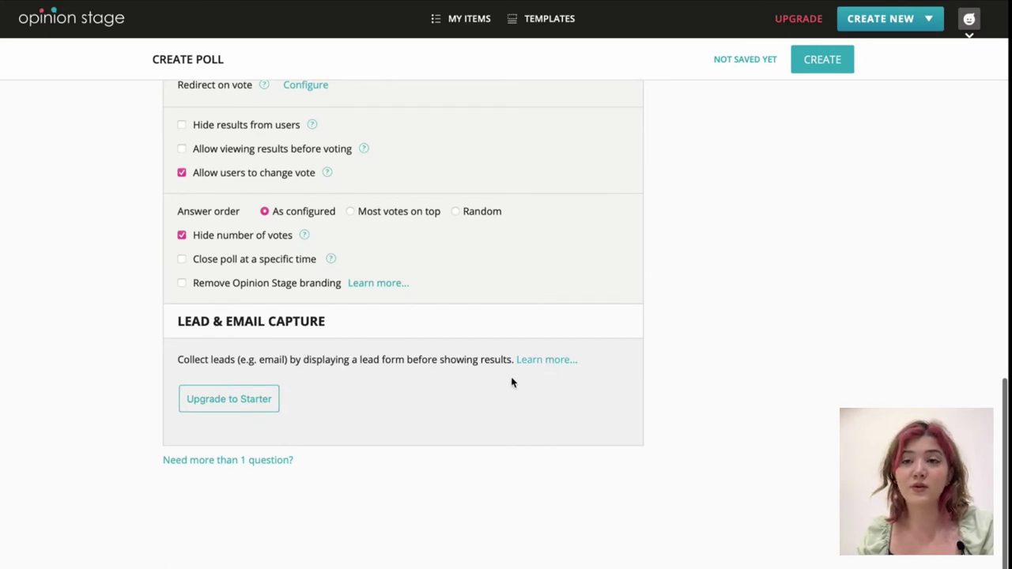
scroll(495, 383, up, 3)
scroll(494, 383, up, 15)
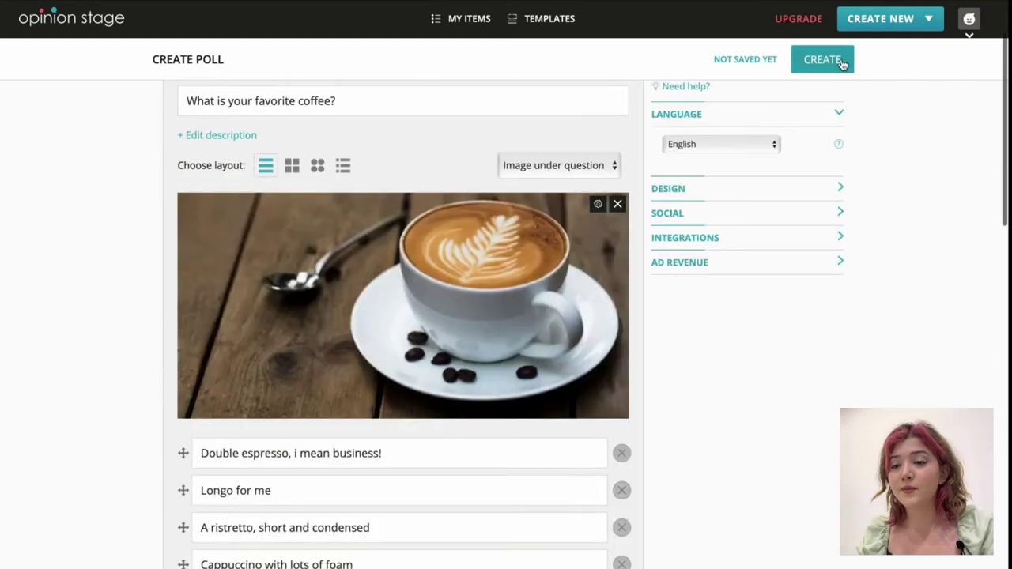
Create the coffee poll and preview it as voters see it
click(822, 61)
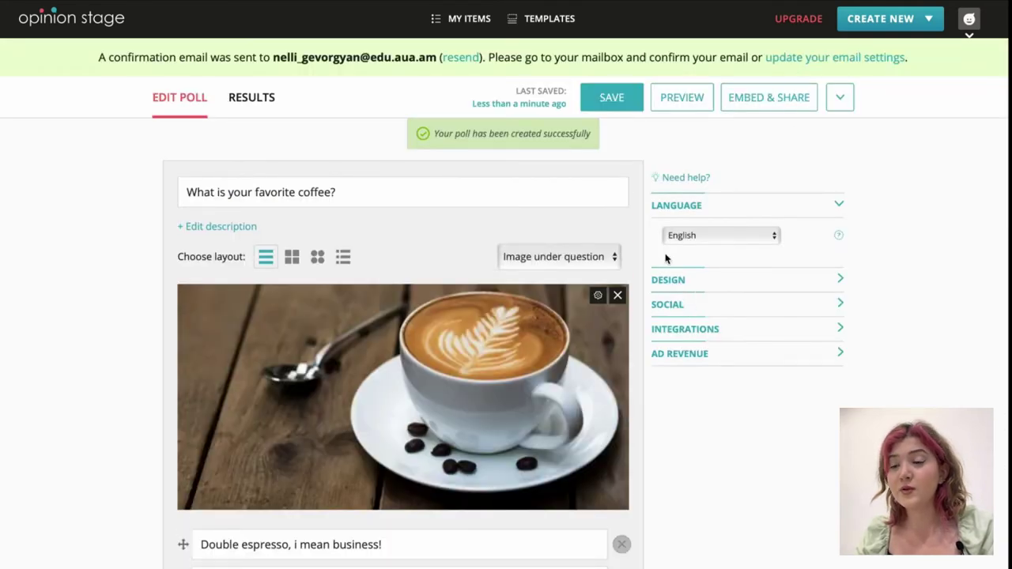
click(680, 103)
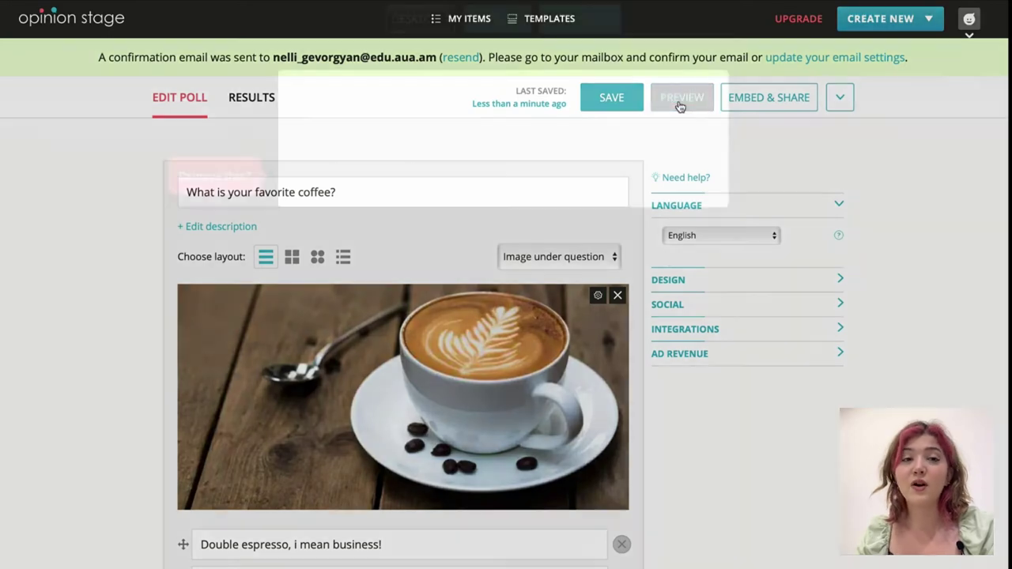
scroll(620, 277, down, 1)
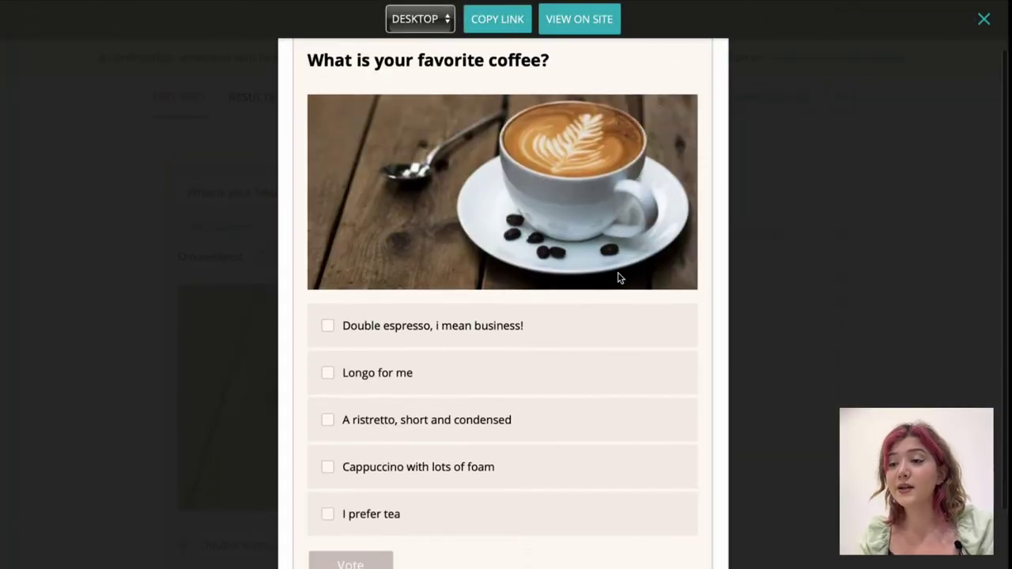
scroll(620, 278, down, 1)
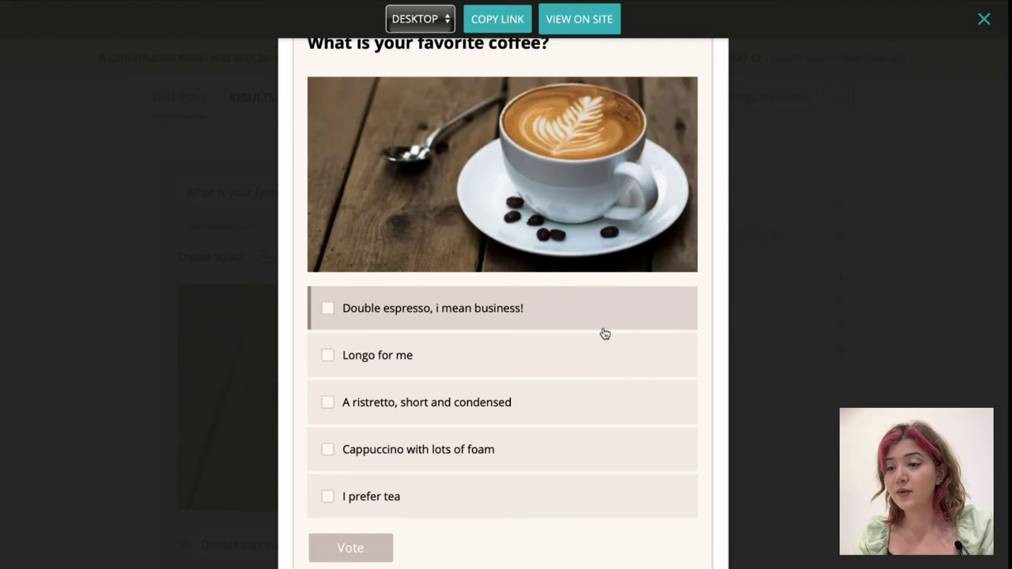
Test-vote for Cappuccino and Double espresso, showing 50% each in the results
click(537, 447)
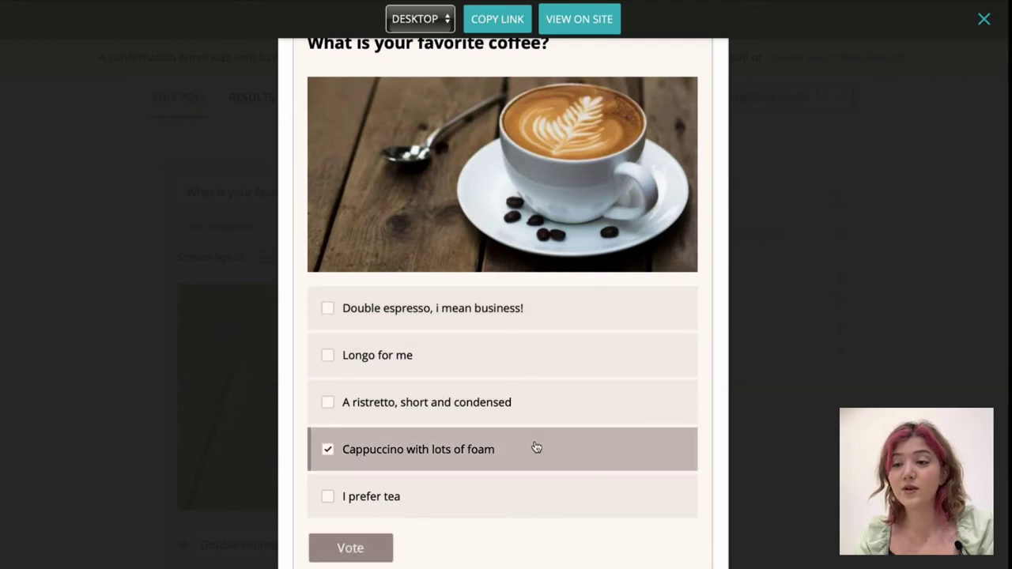
click(522, 312)
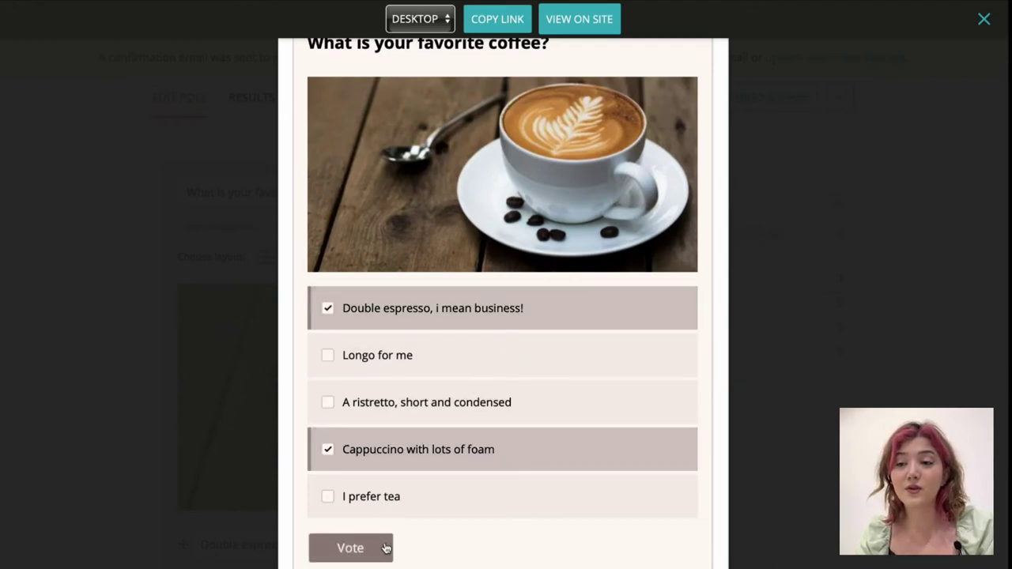
click(385, 547)
scroll(557, 425, down, 3)
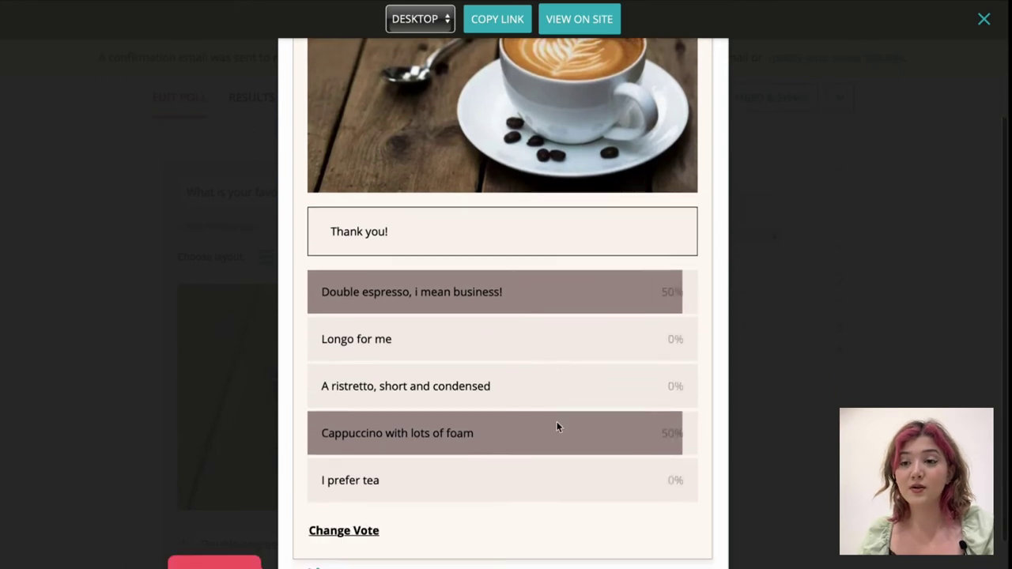
scroll(530, 379, down, 1)
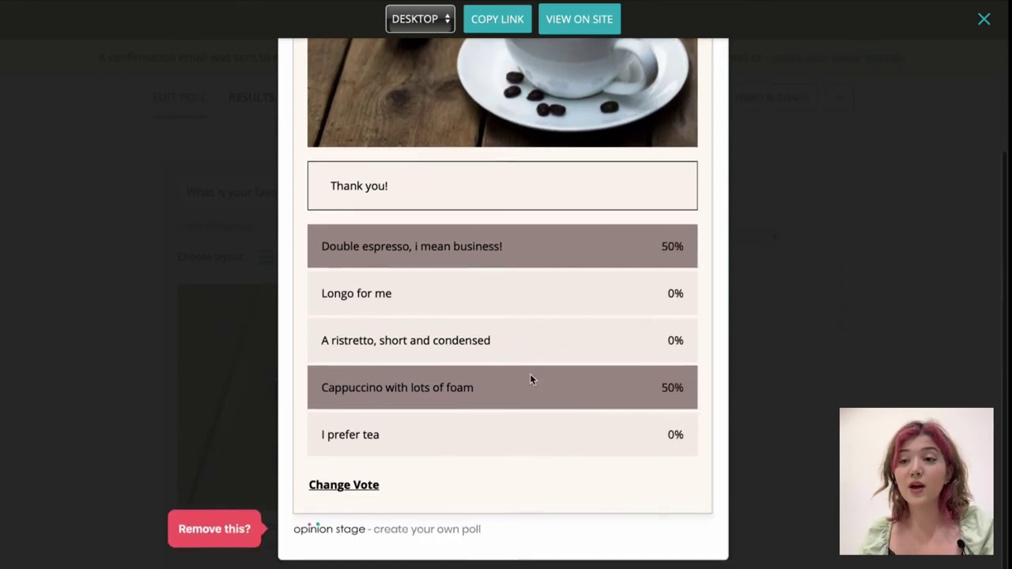
scroll(657, 192, up, 5)
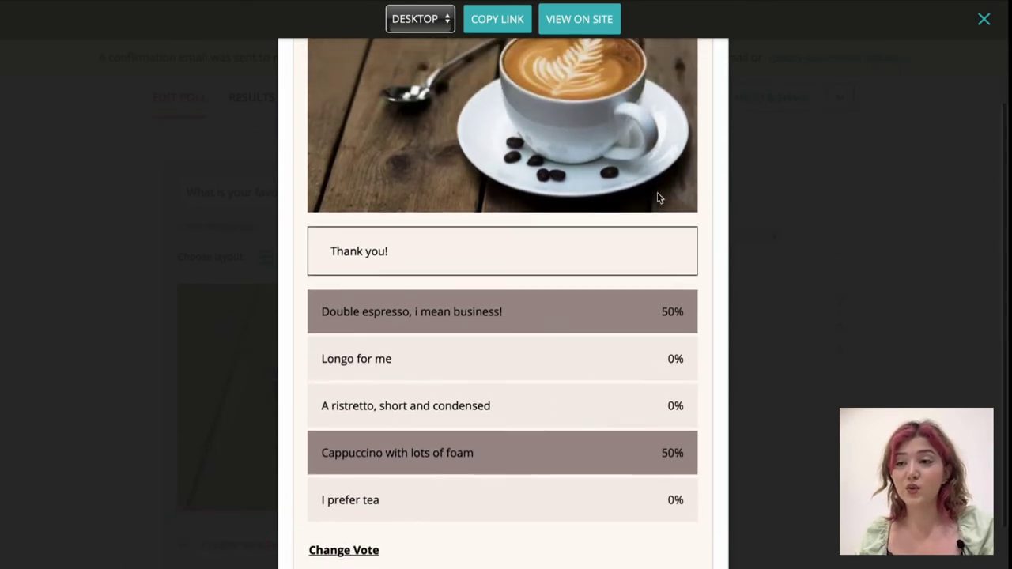
Close the preview and copy the coffee poll's Script embed code from Embed & Share
click(819, 89)
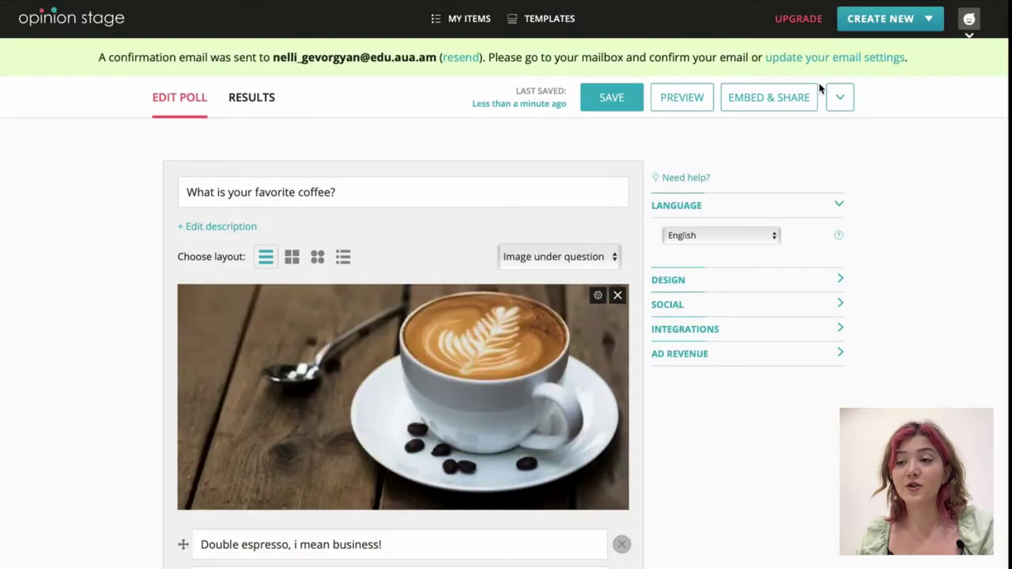
click(787, 98)
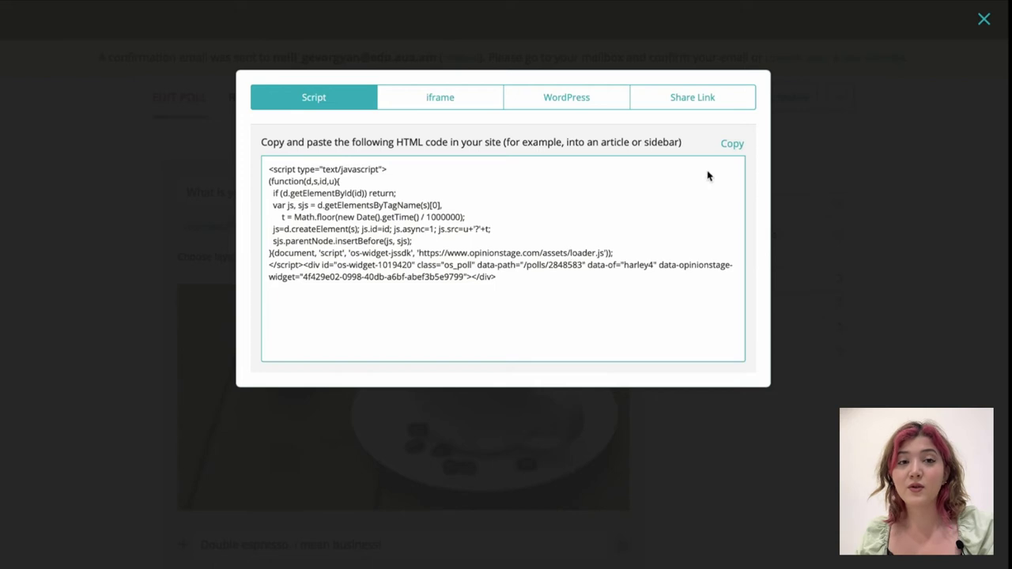
click(733, 144)
click(916, 85)
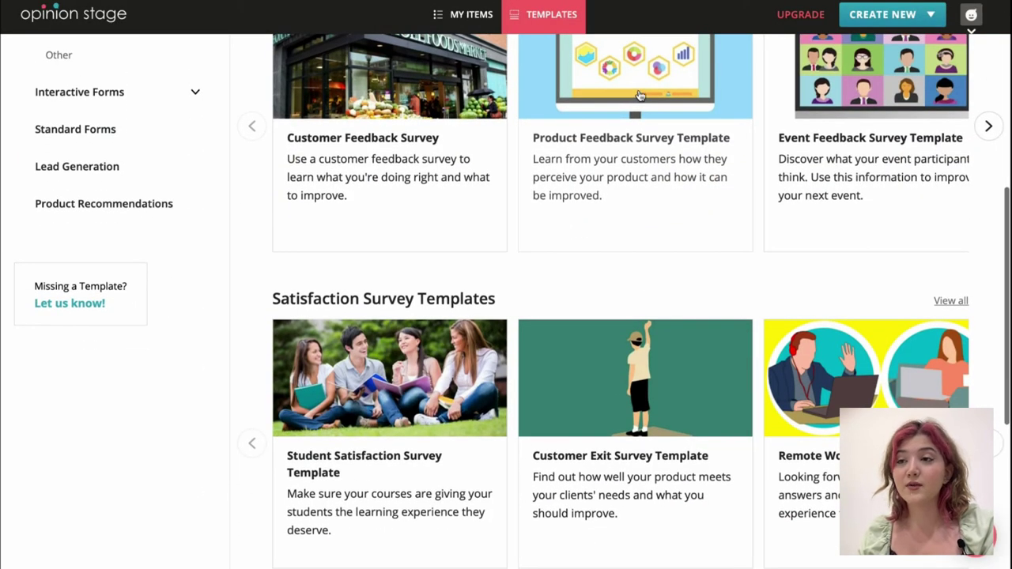
Preview the Product Feedback Survey template, answering '4 stars - Good'
click(640, 95)
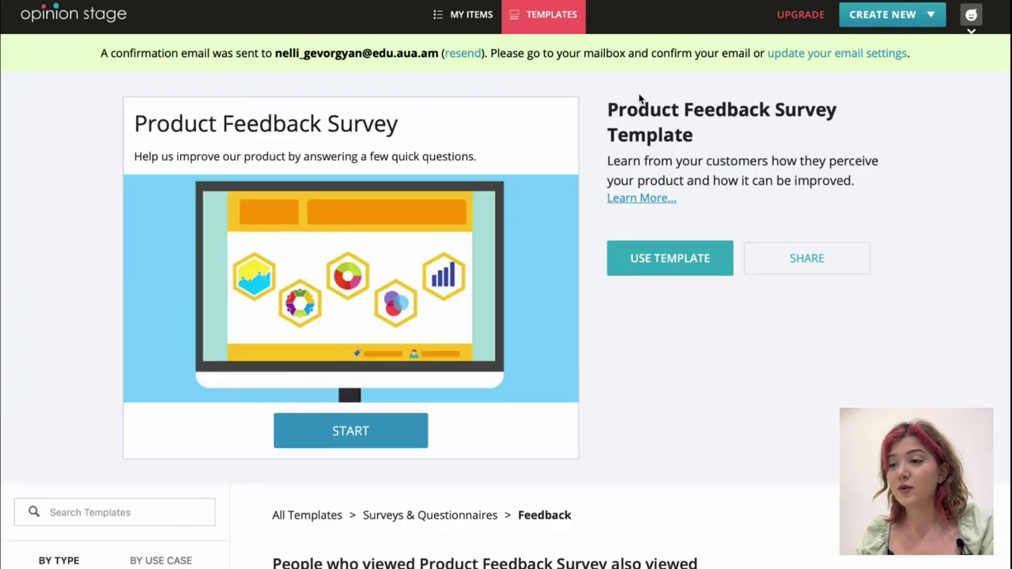
scroll(498, 326, down, 3)
scroll(499, 326, up, 2)
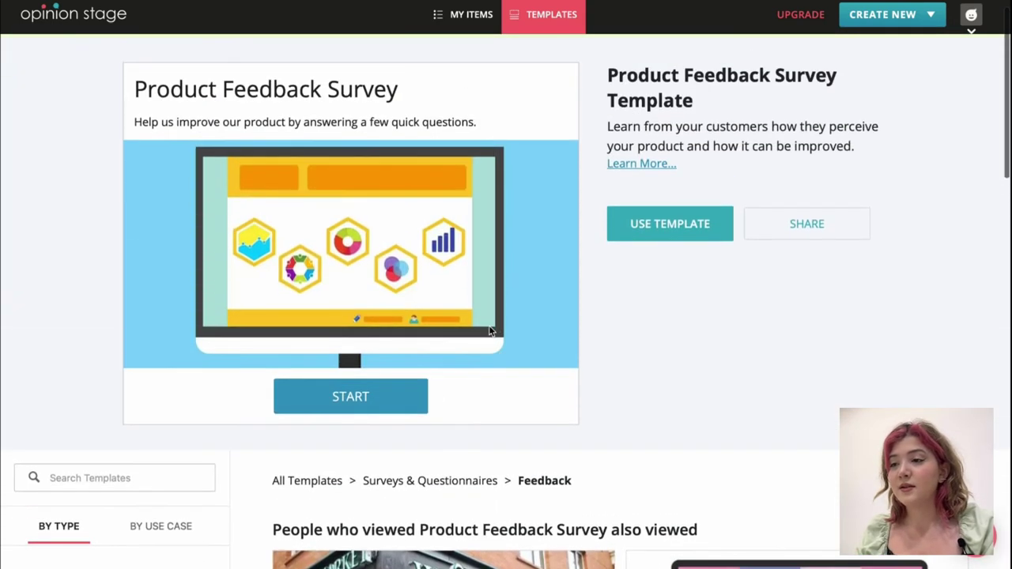
click(411, 402)
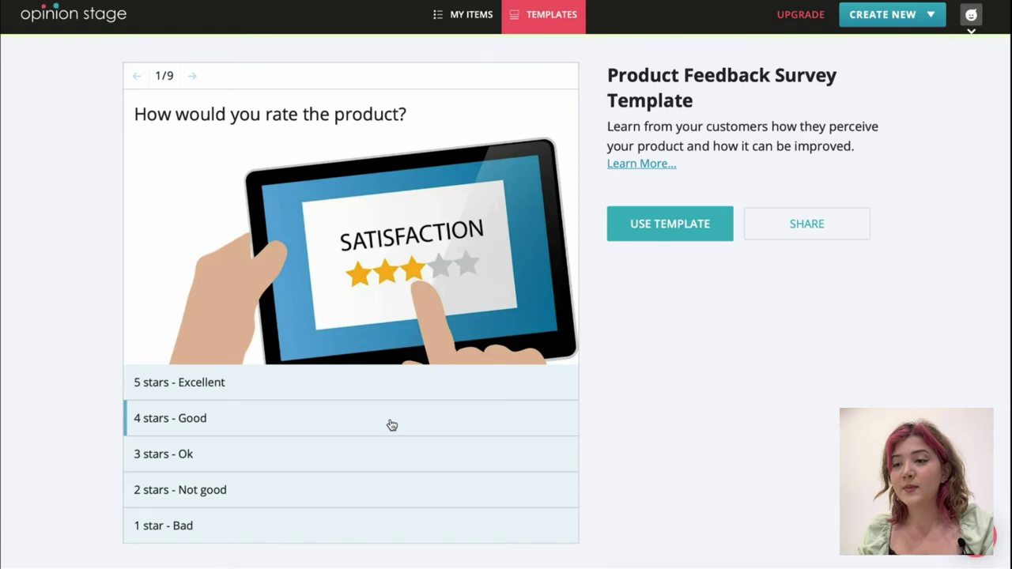
click(388, 423)
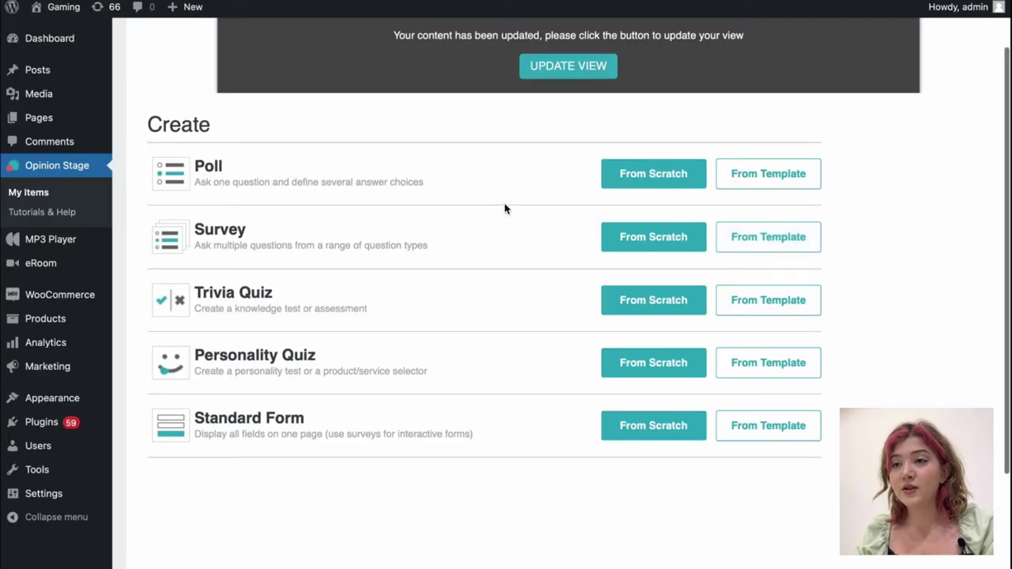
Browse personality quiz templates and start the 'What Kind of Pet Should I Get?' preview
click(746, 364)
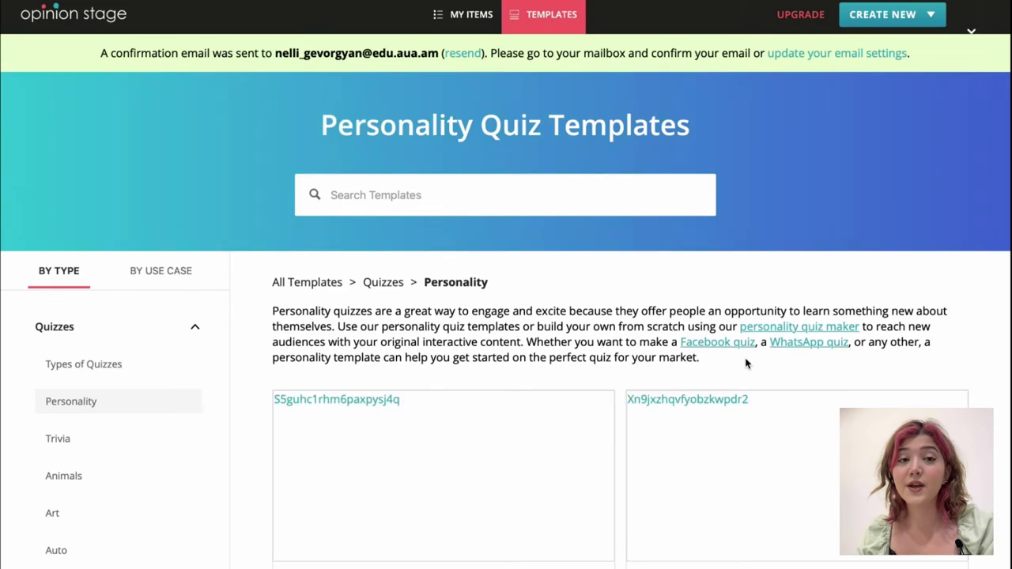
scroll(536, 461, down, 3)
scroll(535, 461, down, 8)
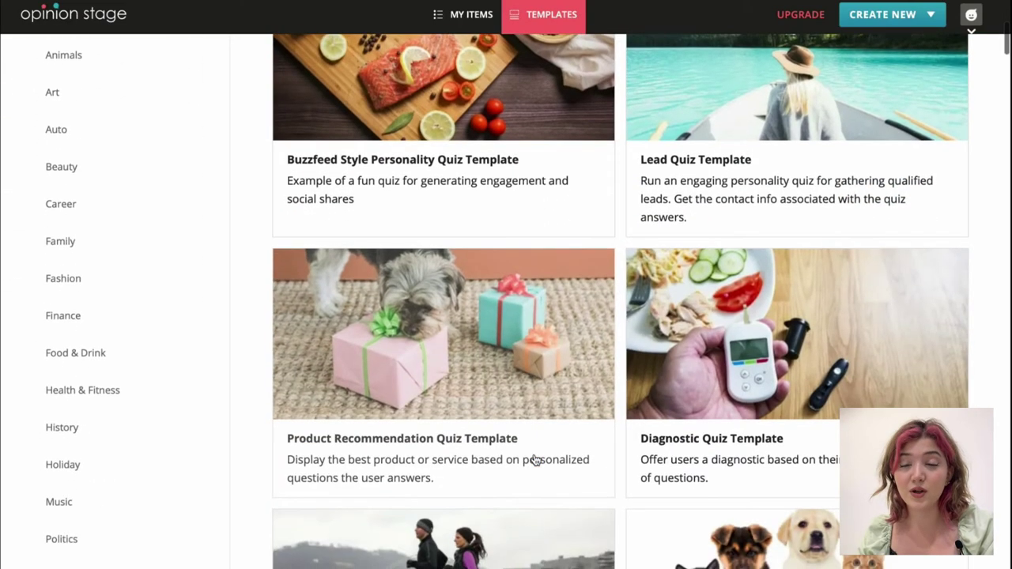
scroll(535, 461, down, 1)
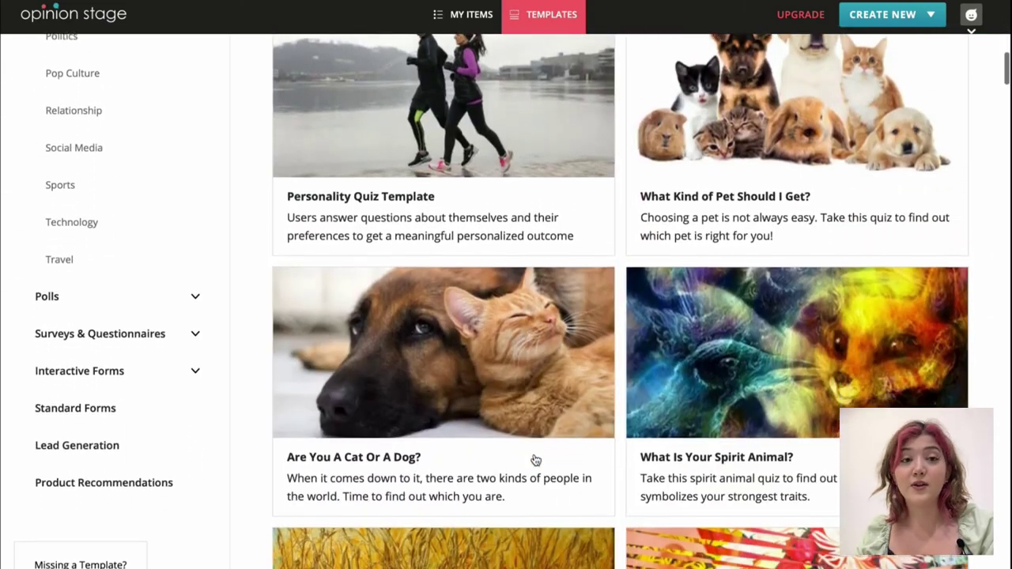
scroll(698, 443, down, 1)
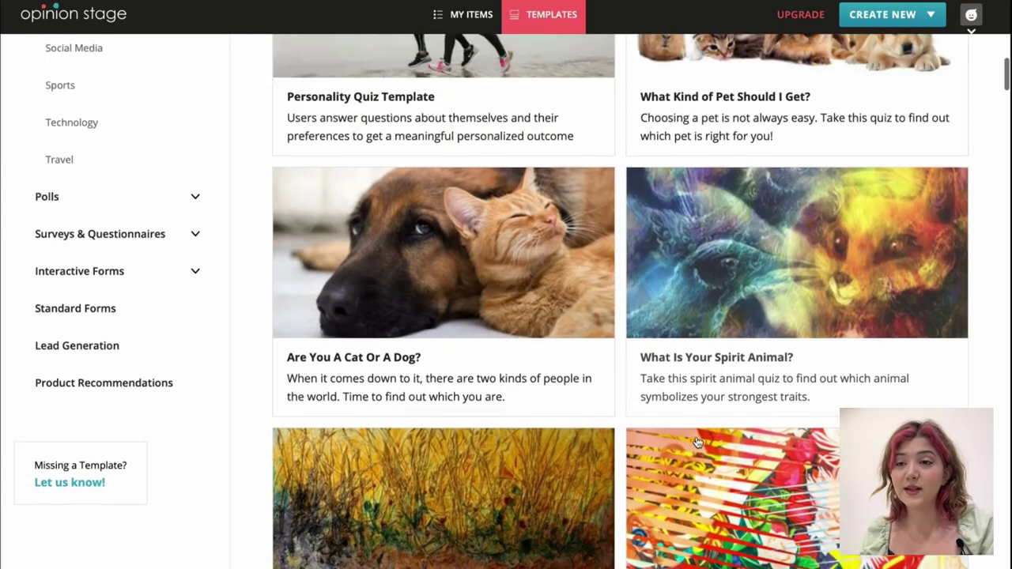
scroll(788, 192, up, 1)
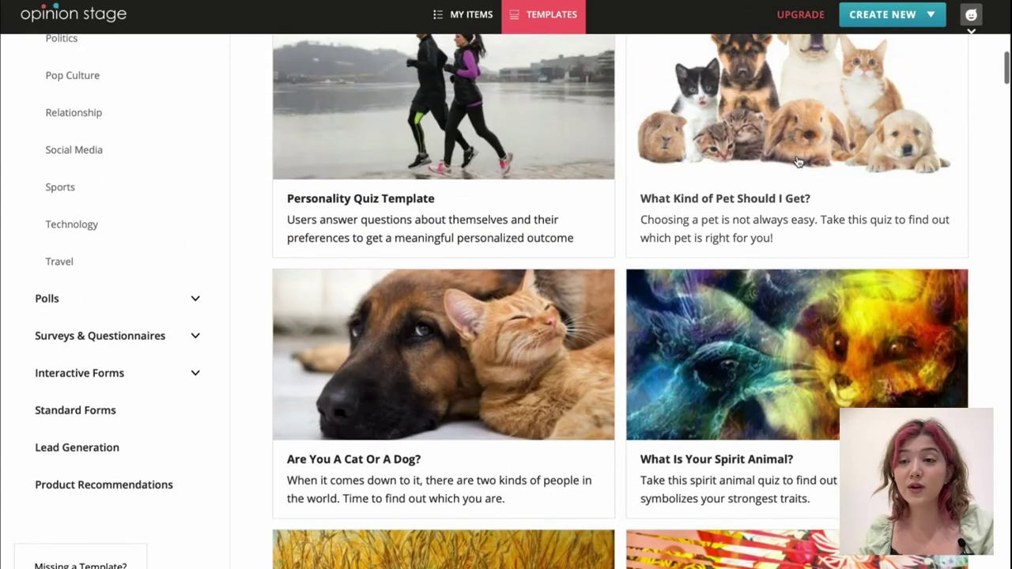
click(797, 161)
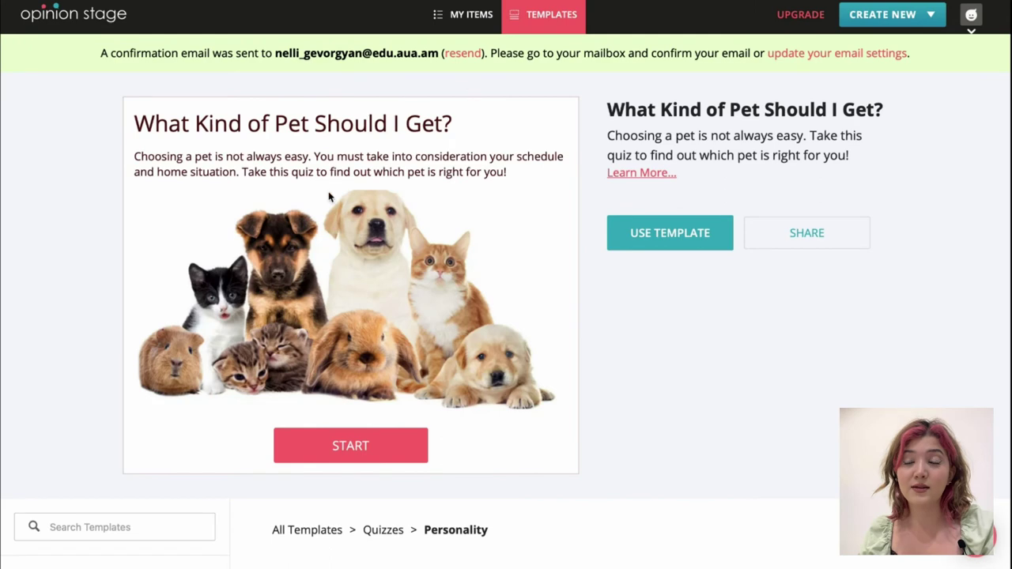
click(350, 445)
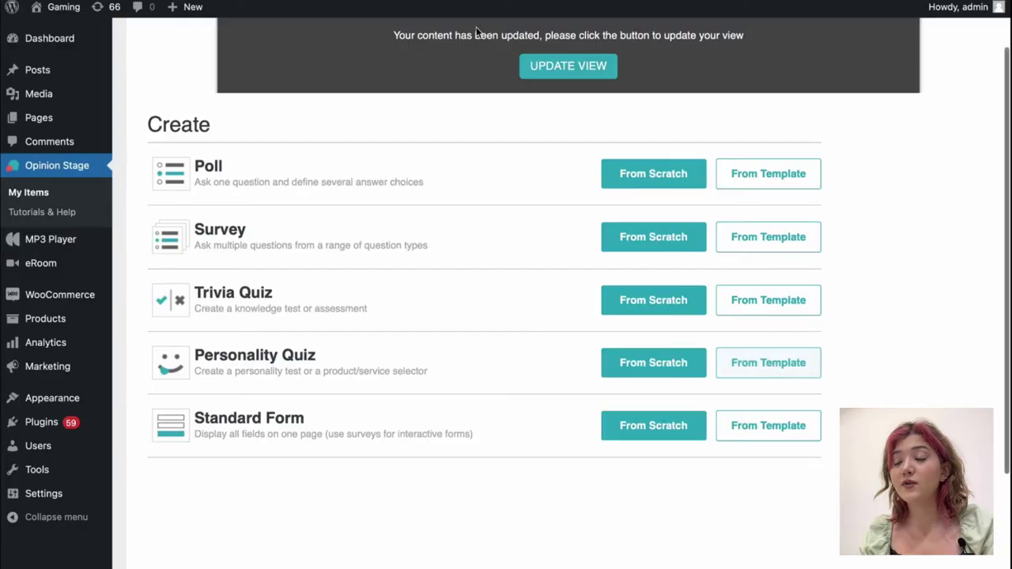
Enter 'What do you prefer?' as the new poll's question
scroll(502, 296, up, 1)
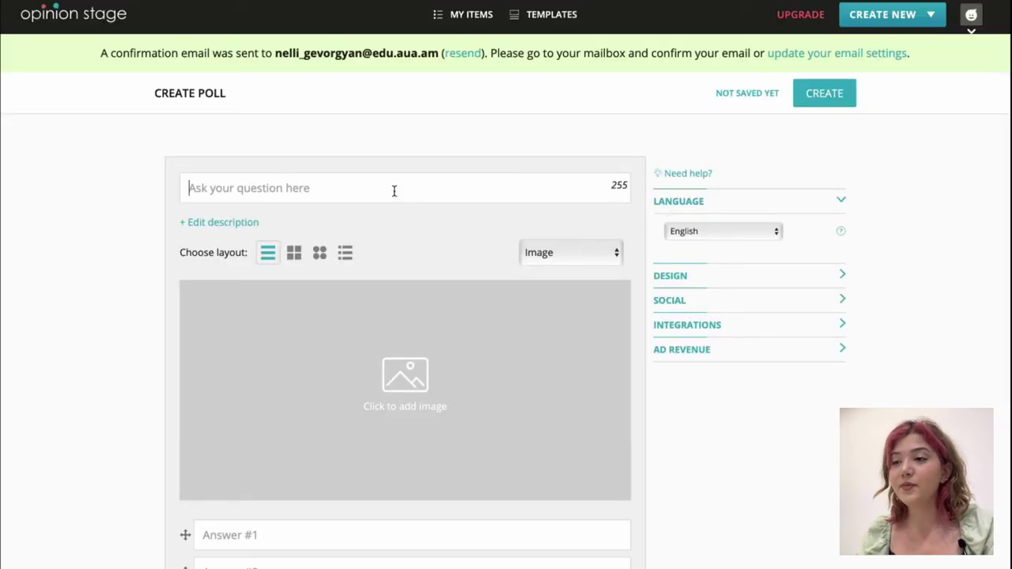
text(What do)
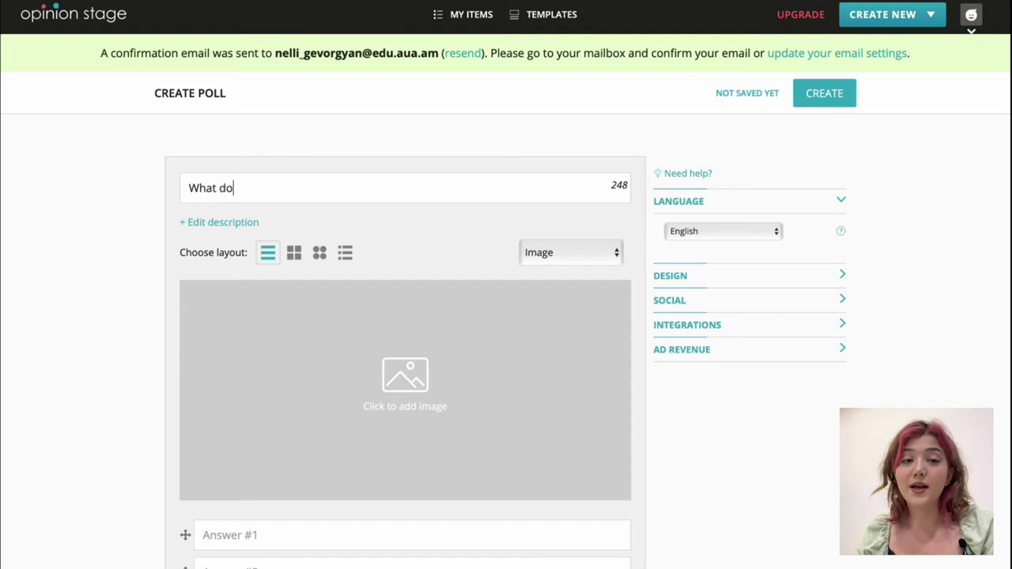
text( you prefe)
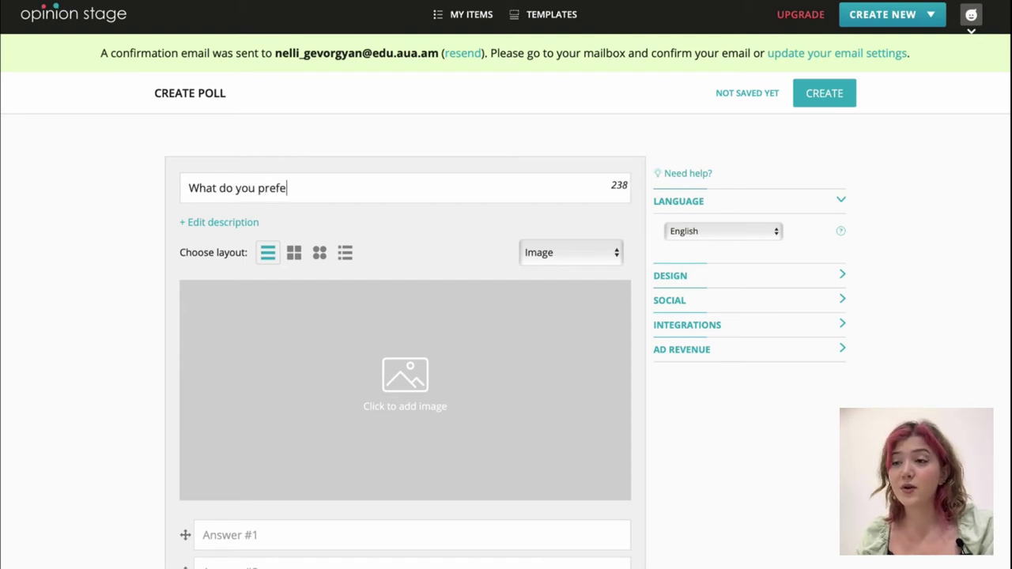
text(r?)
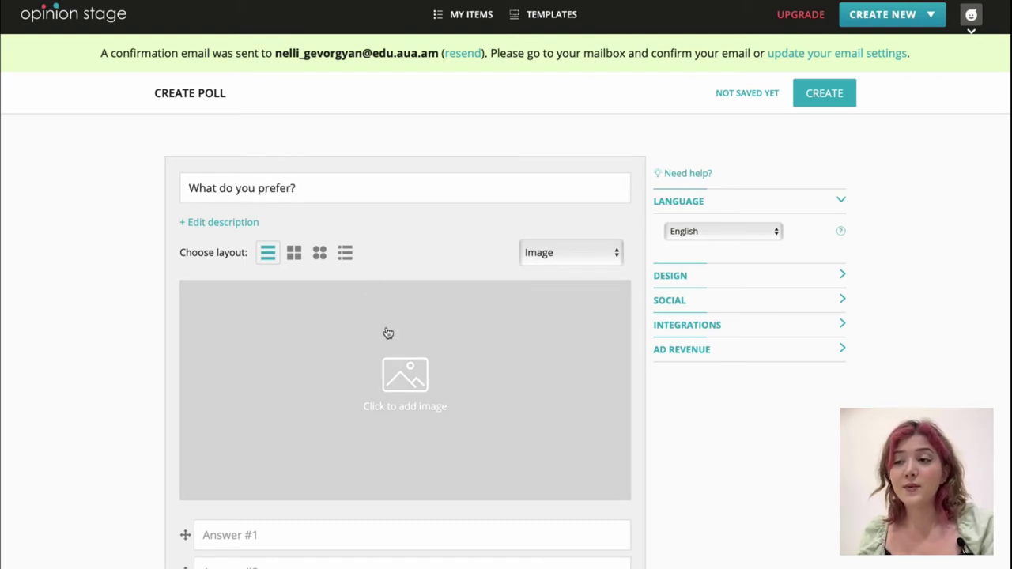
scroll(411, 385, down, 1)
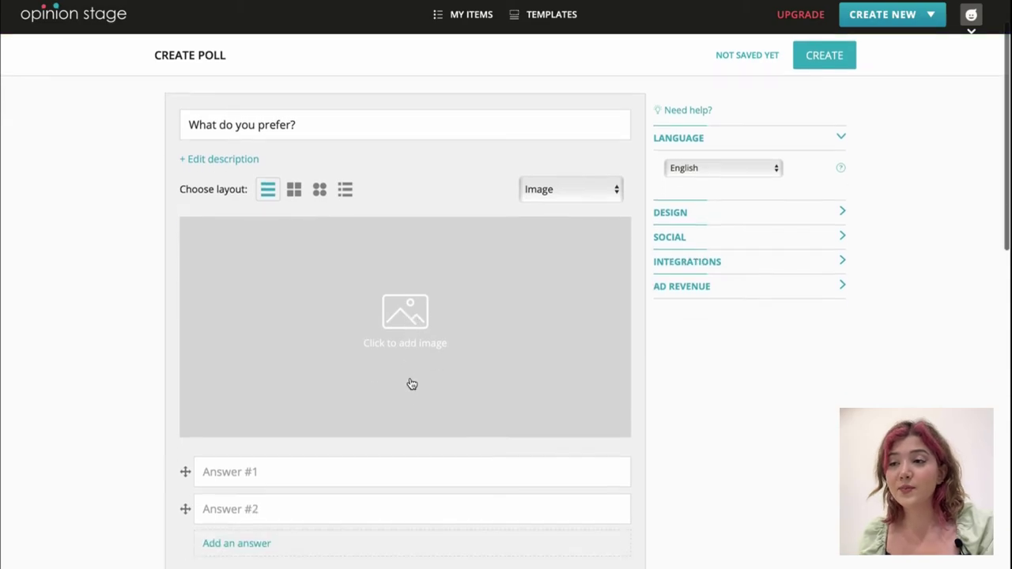
click(400, 324)
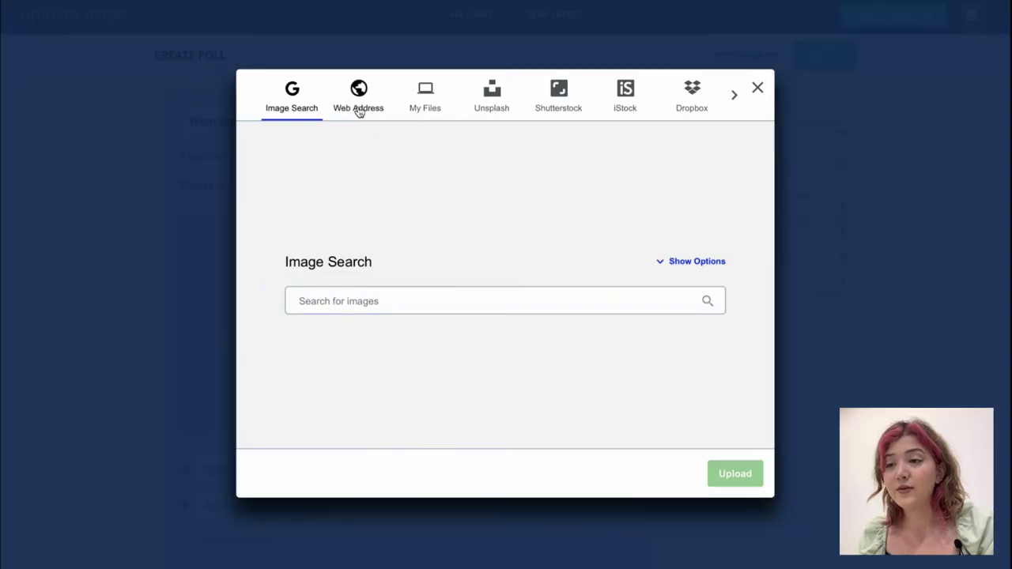
Skip local files, connect to Unsplash and pick the first Editorial photo
click(438, 307)
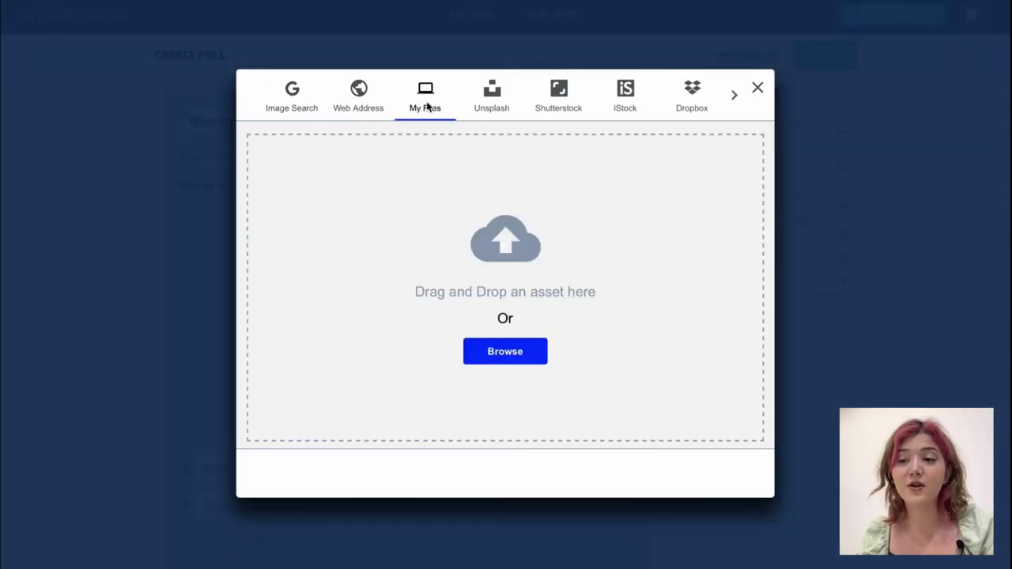
click(521, 360)
click(689, 422)
click(492, 92)
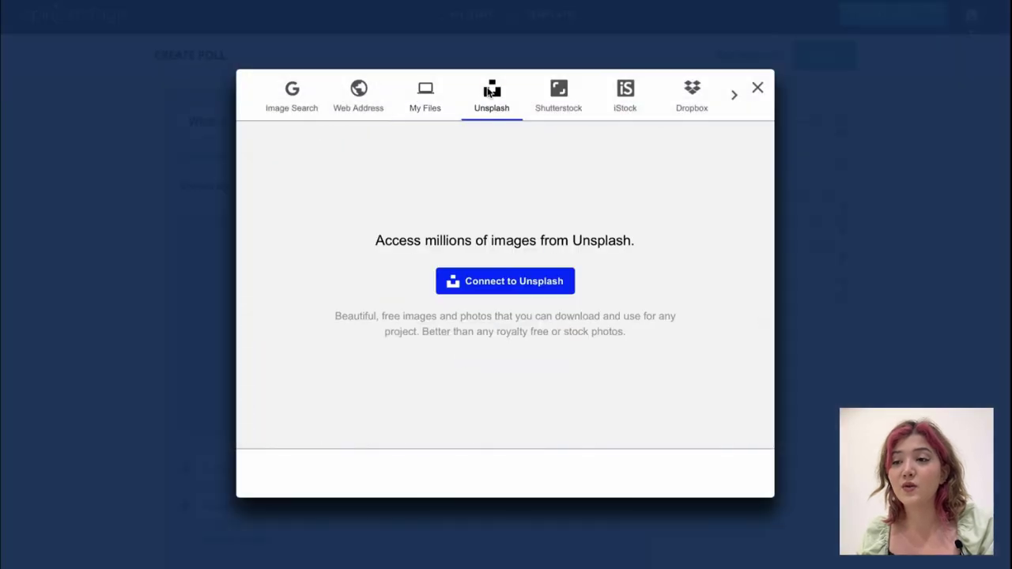
click(522, 285)
click(335, 261)
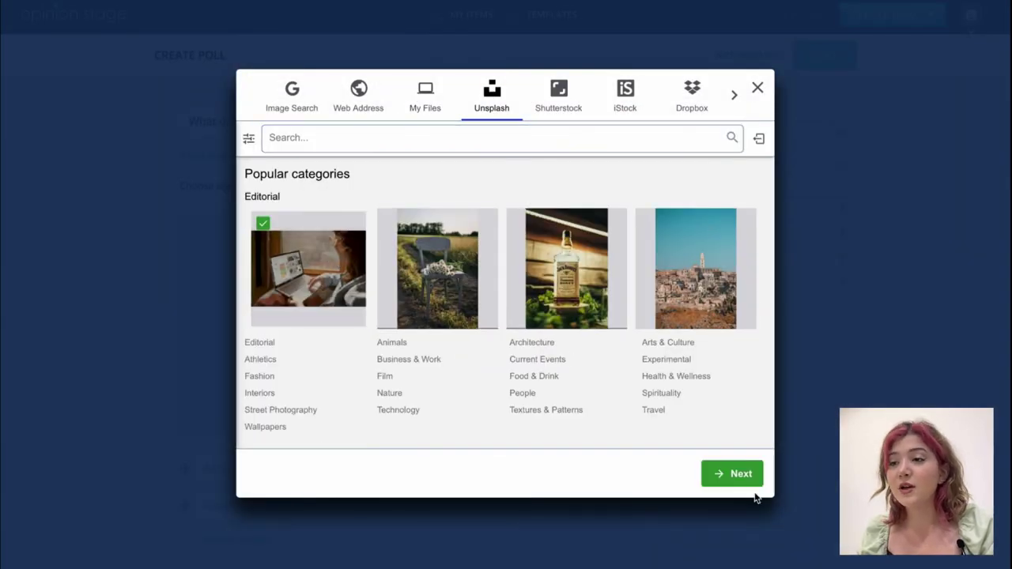
Upload the photo at Medium (2886x1920) size without cropping as the question image
click(738, 473)
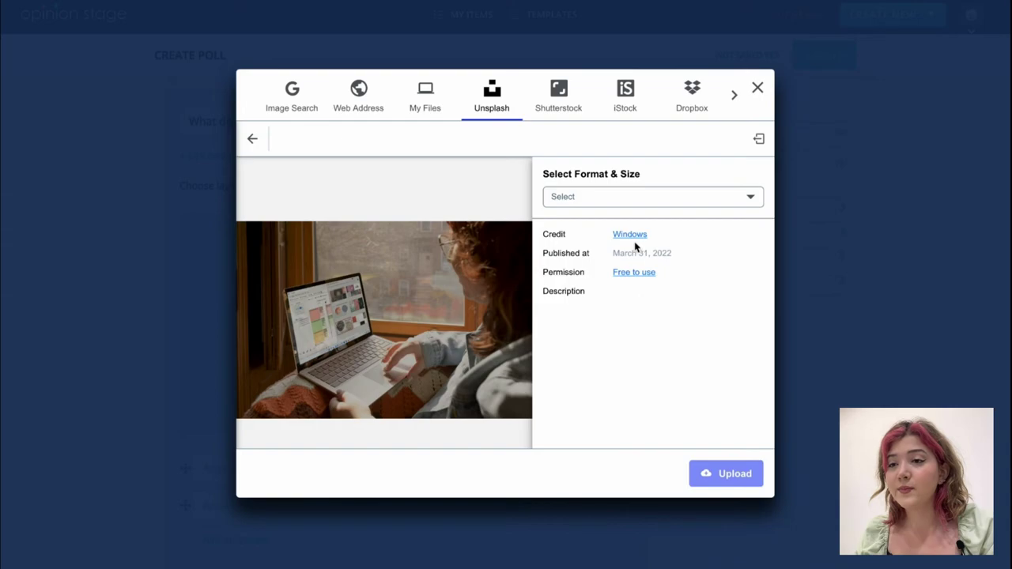
click(633, 272)
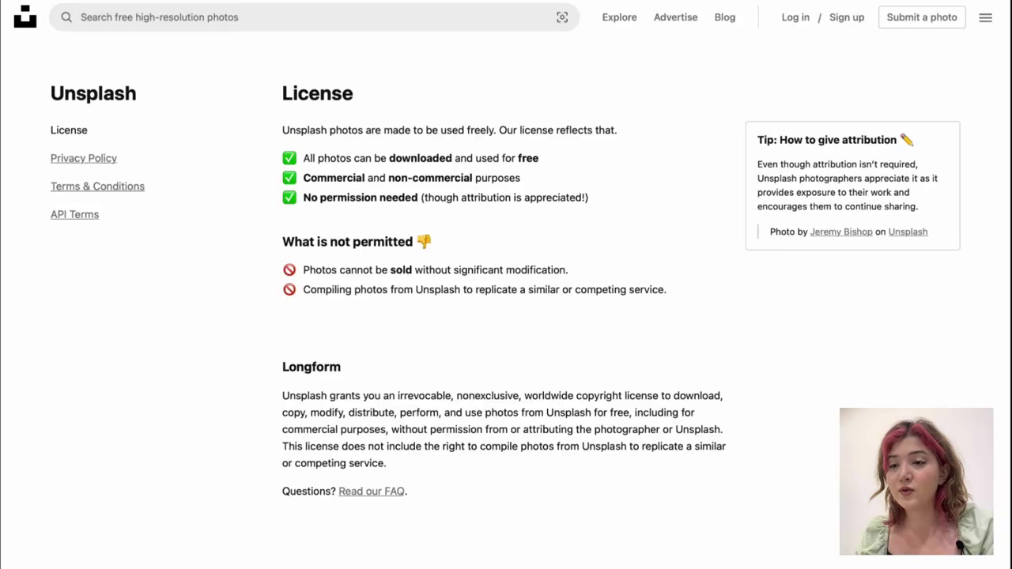
key(ctrl+w)
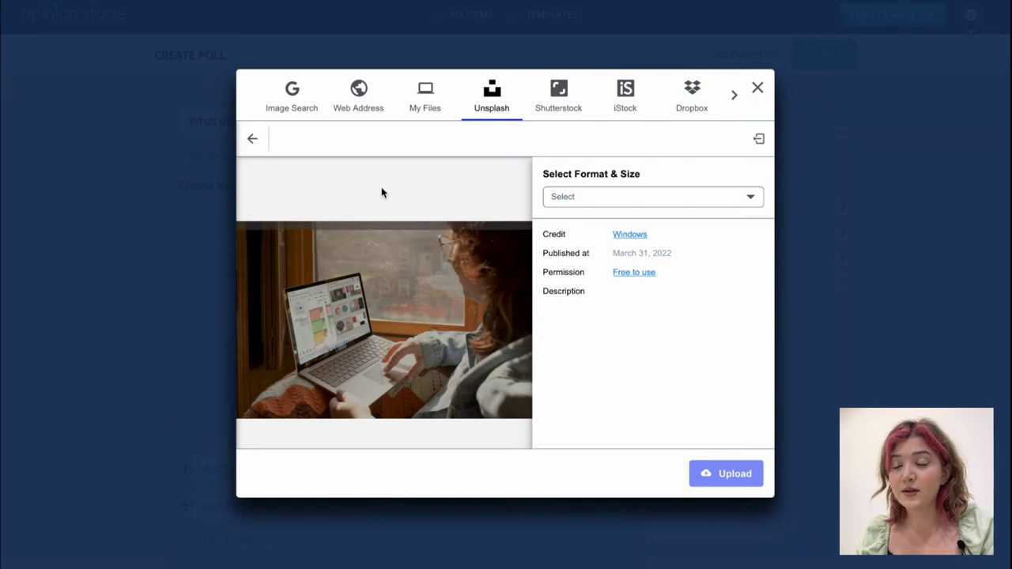
click(625, 197)
click(622, 242)
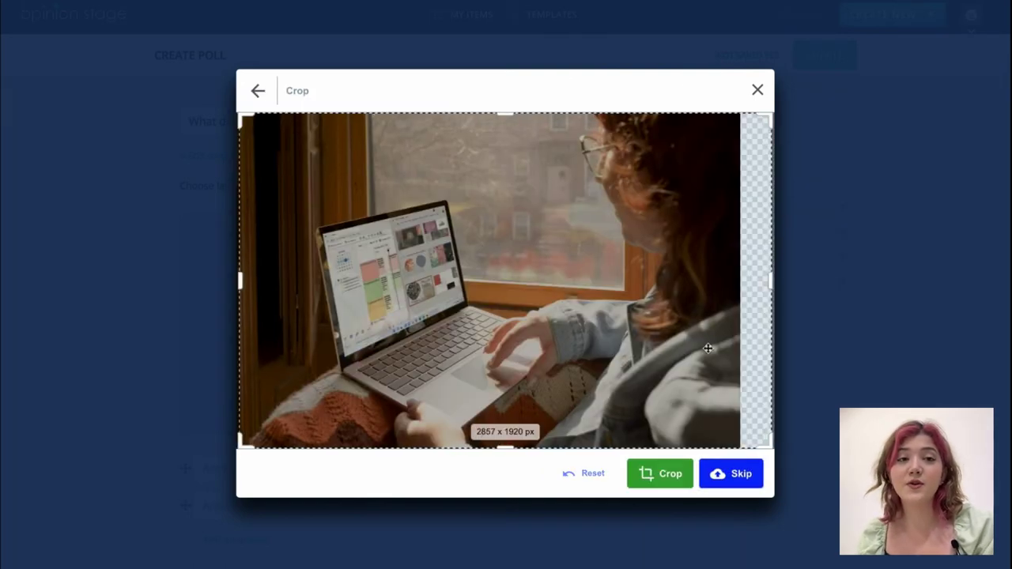
click(732, 475)
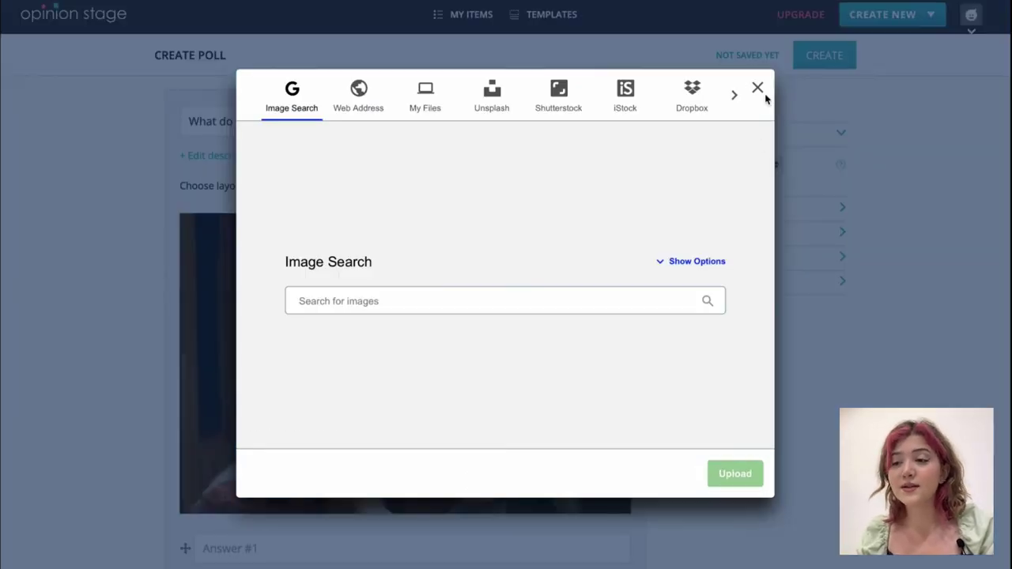
click(758, 88)
scroll(791, 317, down, 1)
scroll(806, 370, down, 3)
Add the answers 'Work from home', 'Work from office' and 'No work;)'
click(461, 386)
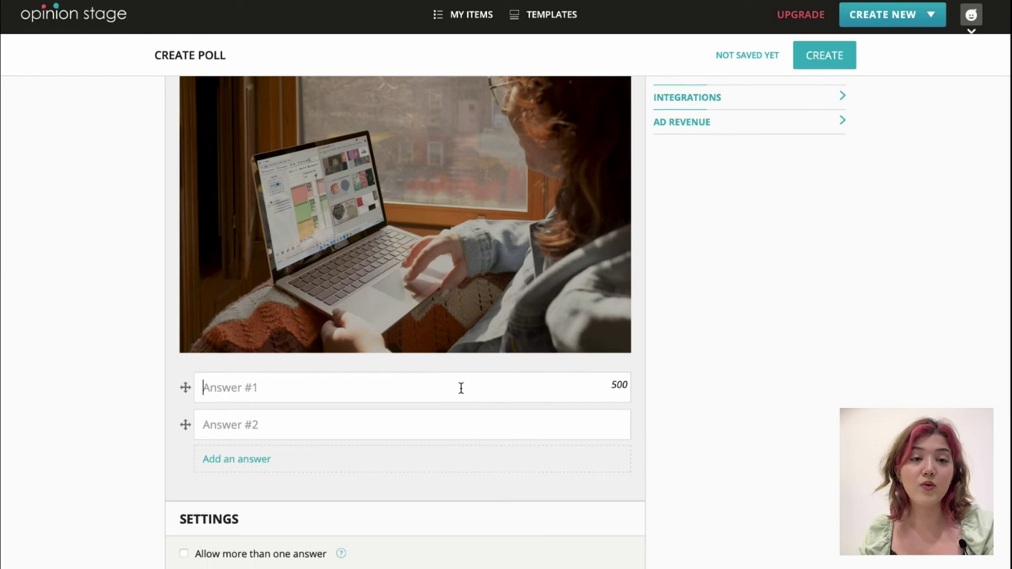
text(Work from home)
key(Tab)
text(Work from office)
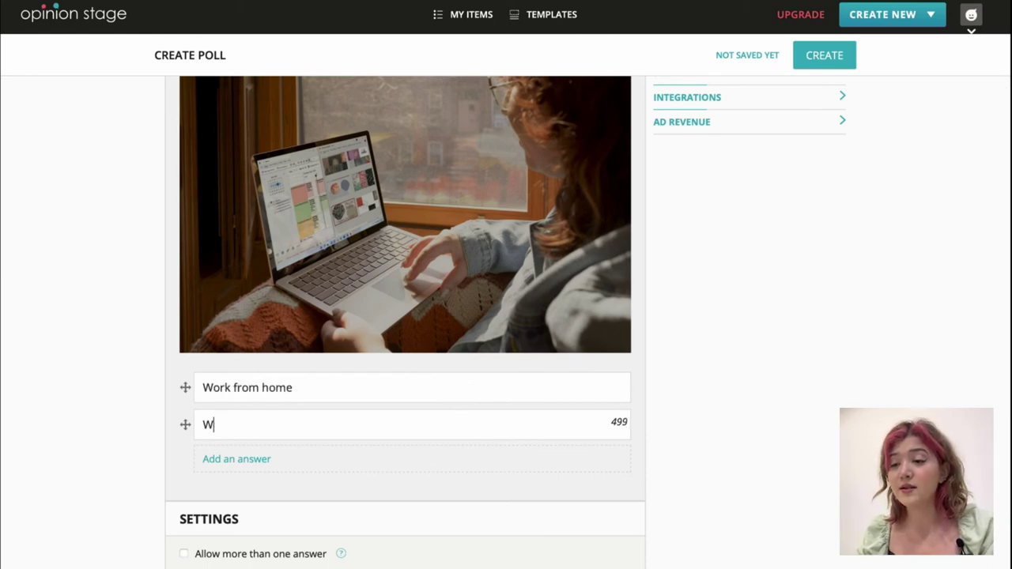
click(383, 462)
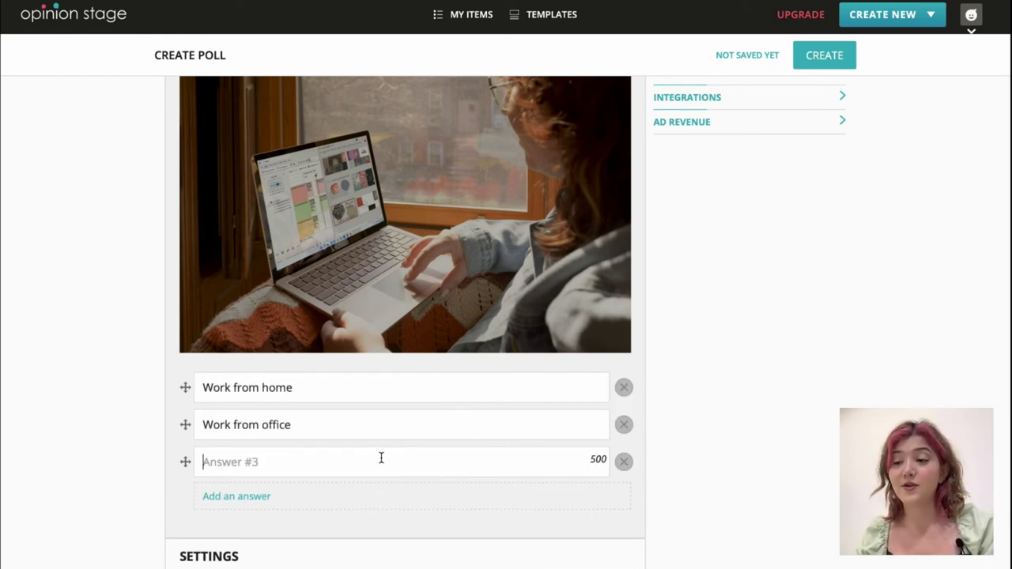
text(No work;))
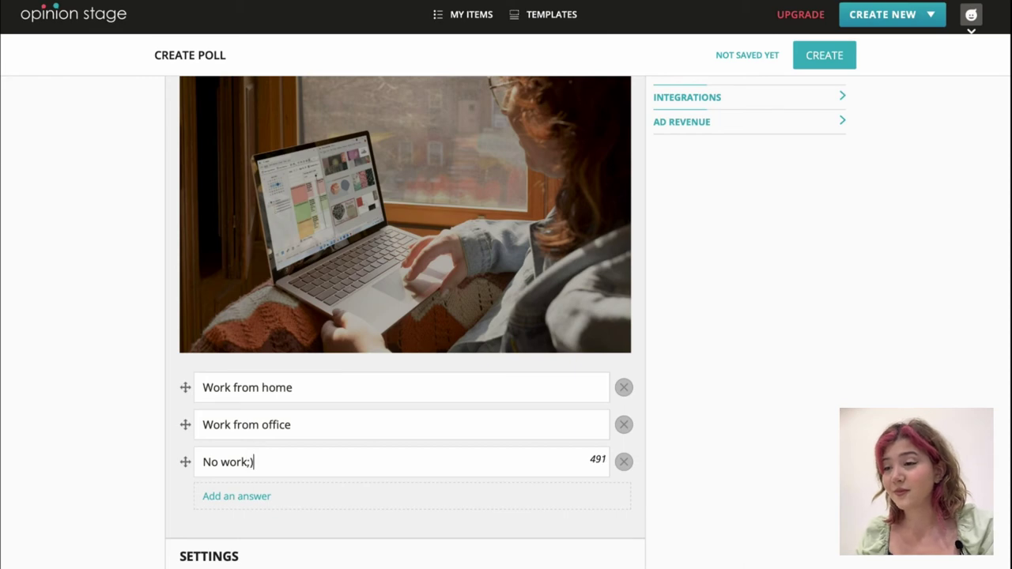
click(786, 454)
scroll(787, 454, down, 3)
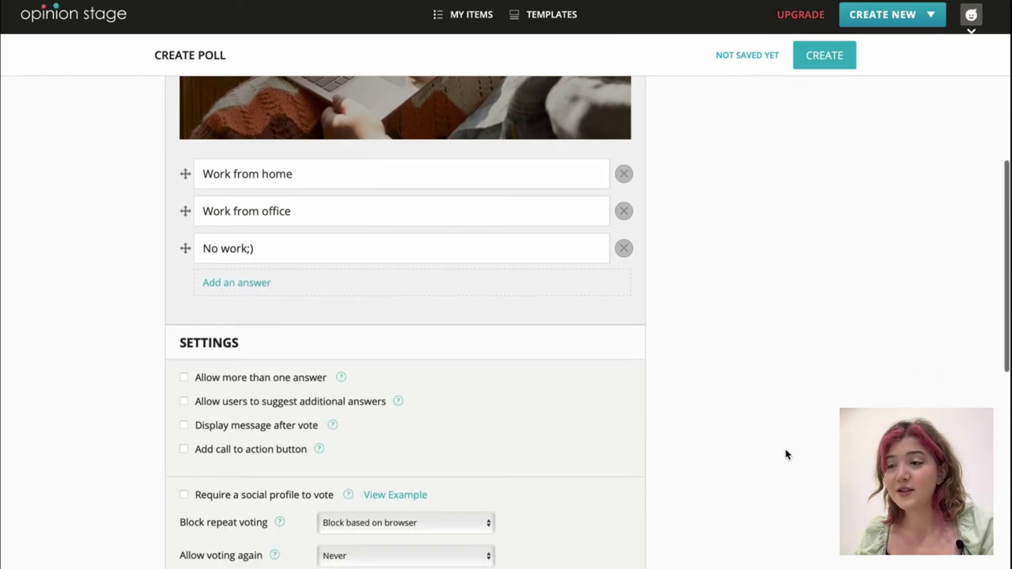
scroll(786, 454, down, 2)
Allow voters to pick more than one answer, up to 2
click(299, 270)
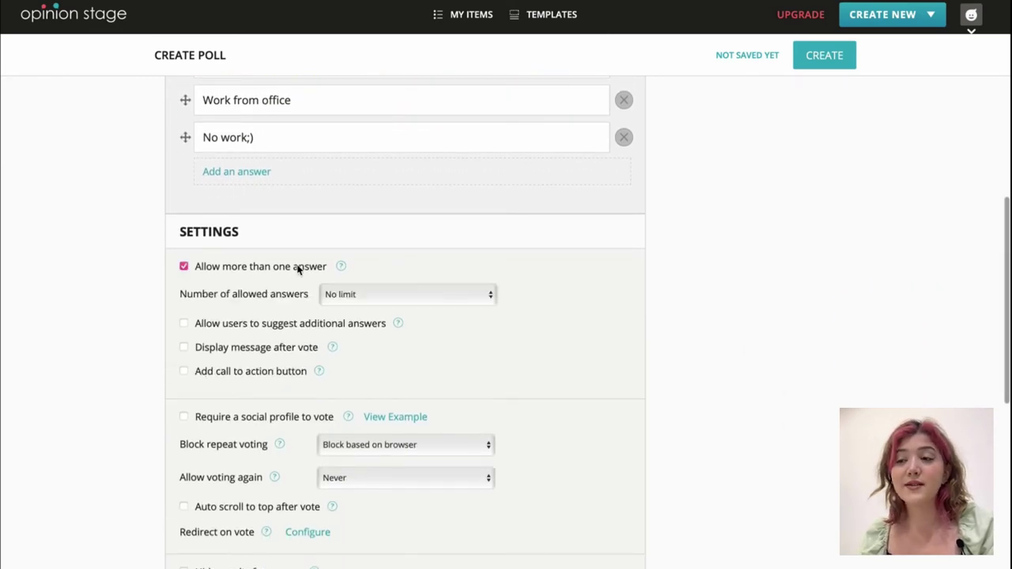
click(365, 294)
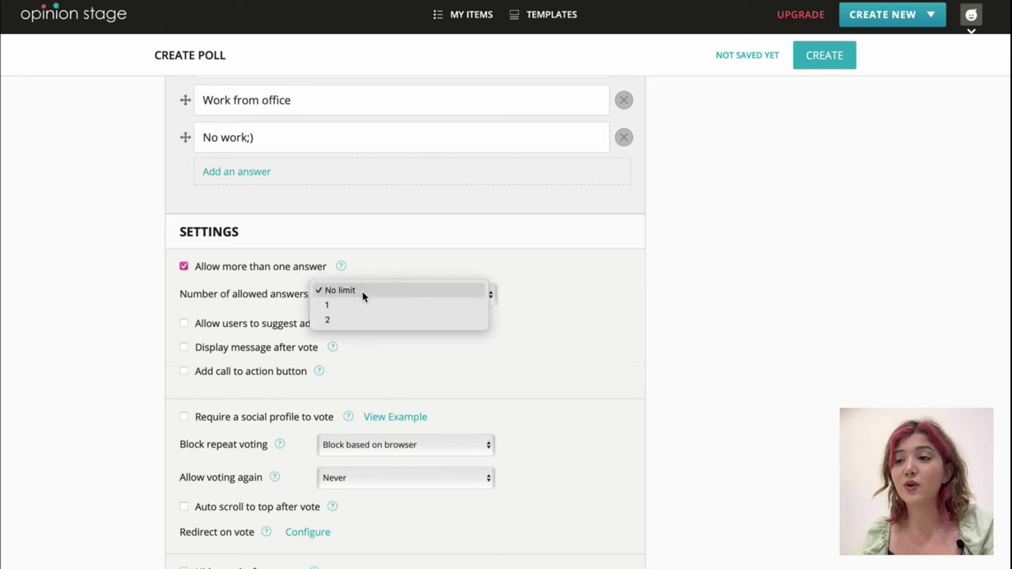
click(401, 319)
scroll(446, 338, down, 3)
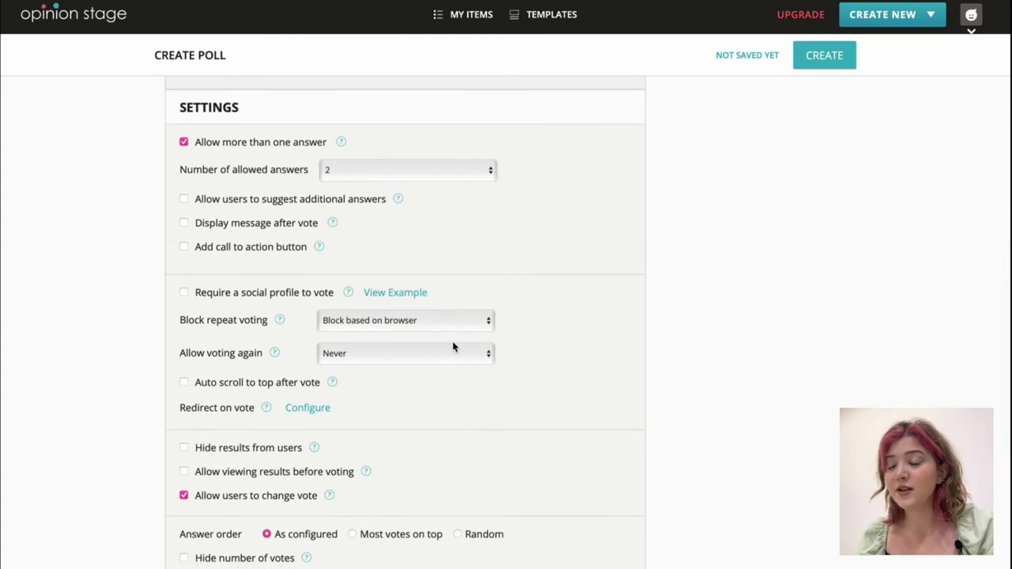
Keep repeat votes blocked per browser and create the poll
click(430, 323)
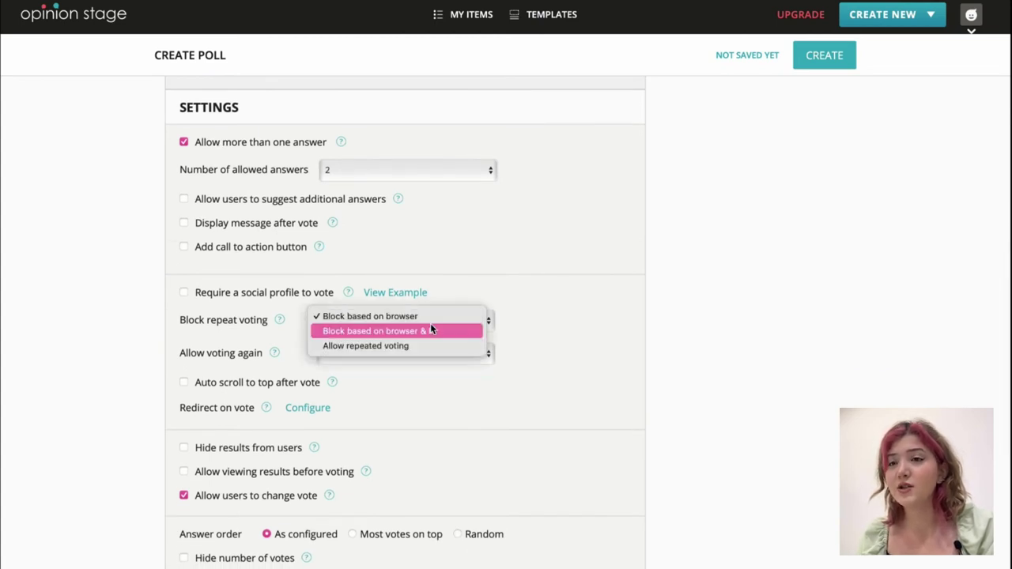
click(585, 269)
scroll(556, 403, down, 2)
scroll(556, 402, down, 4)
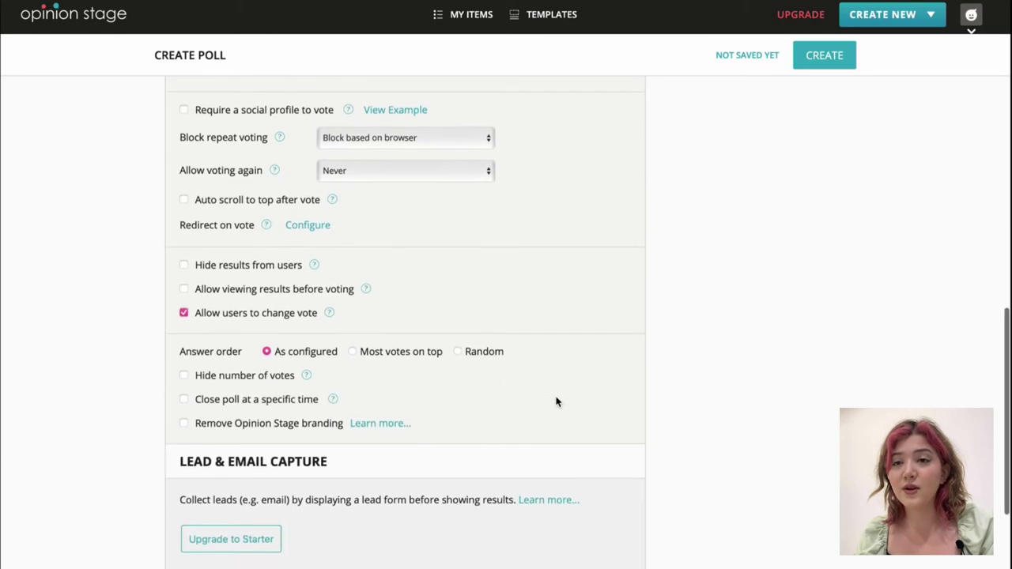
scroll(556, 402, up, 15)
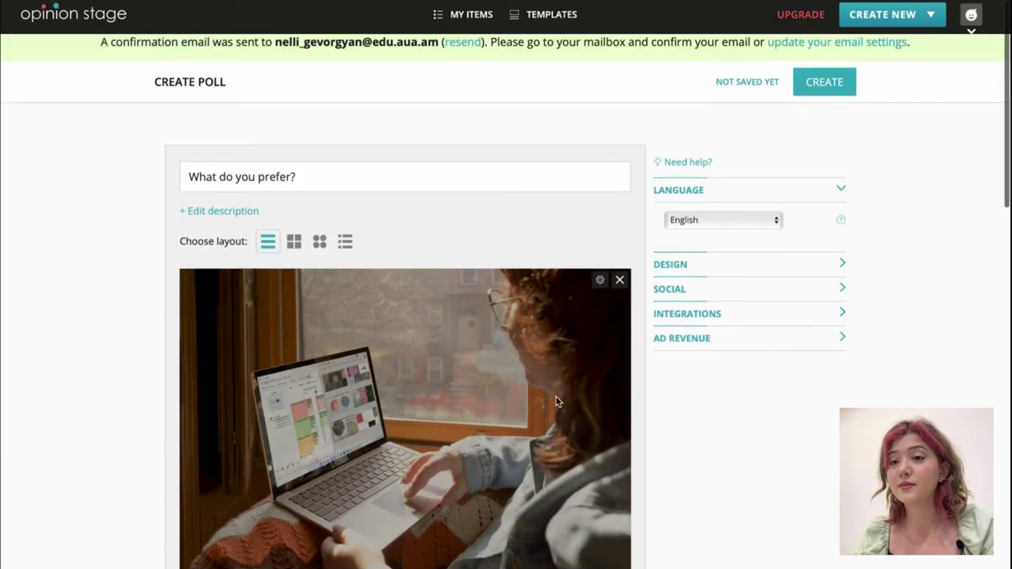
click(838, 92)
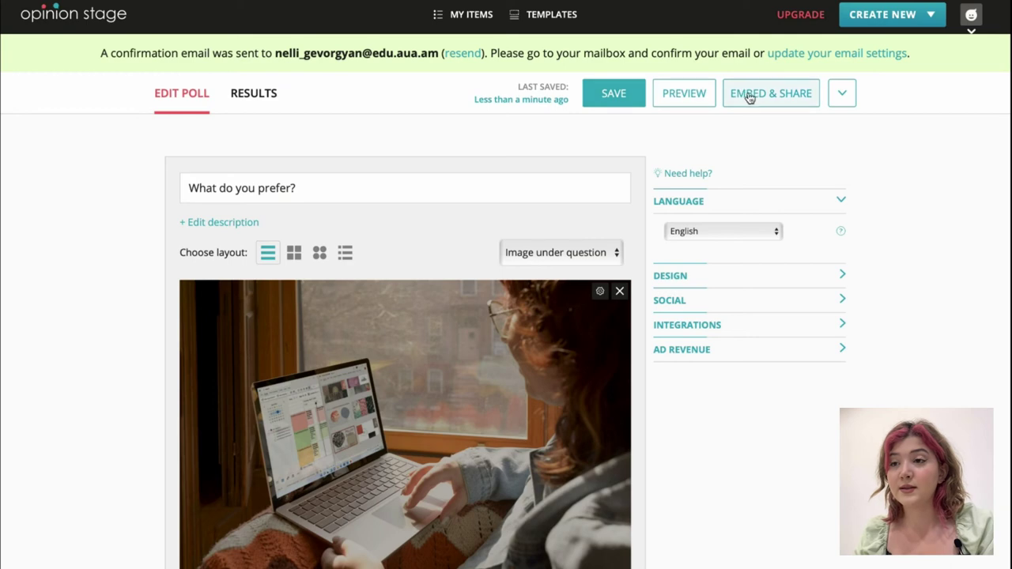
Test-vote for No work;) and Work from home in the preview, getting 50% each
click(685, 93)
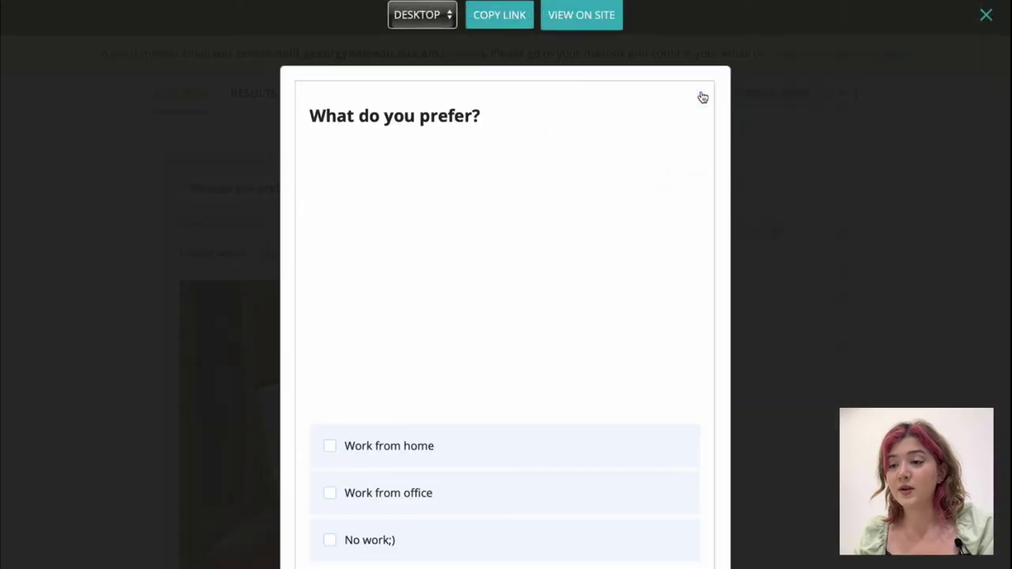
scroll(610, 336, down, 2)
click(441, 484)
click(458, 395)
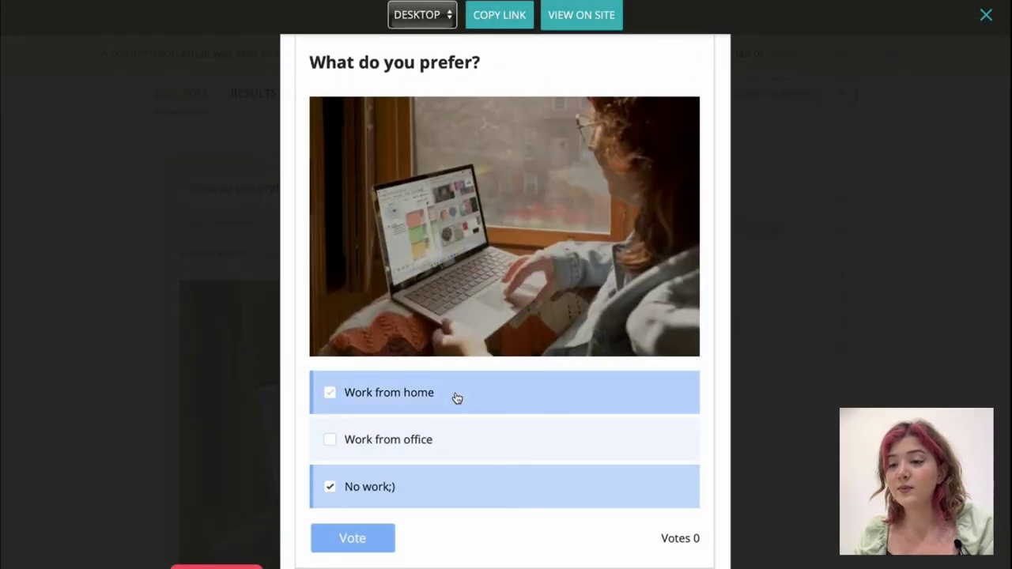
click(383, 538)
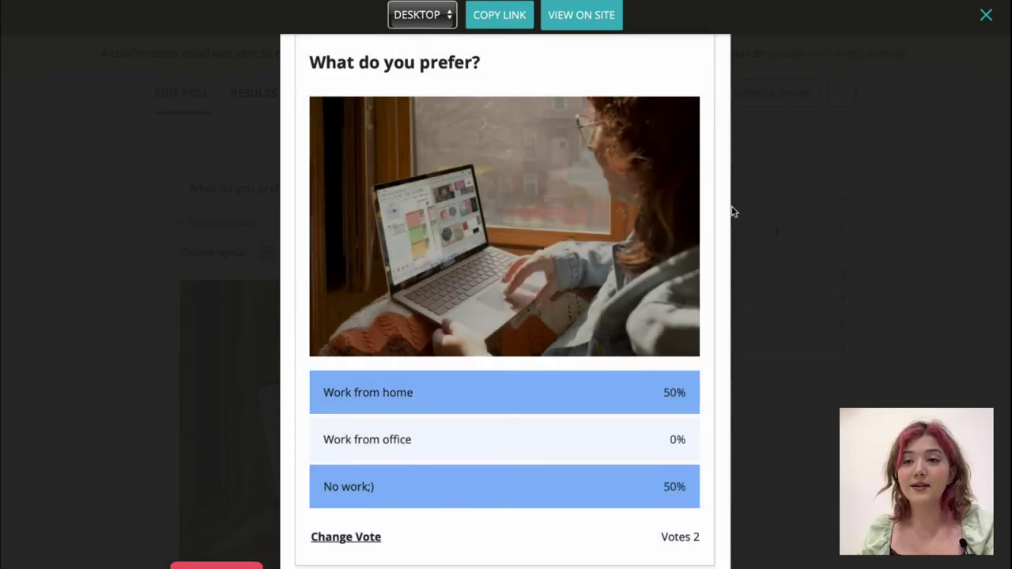
click(798, 149)
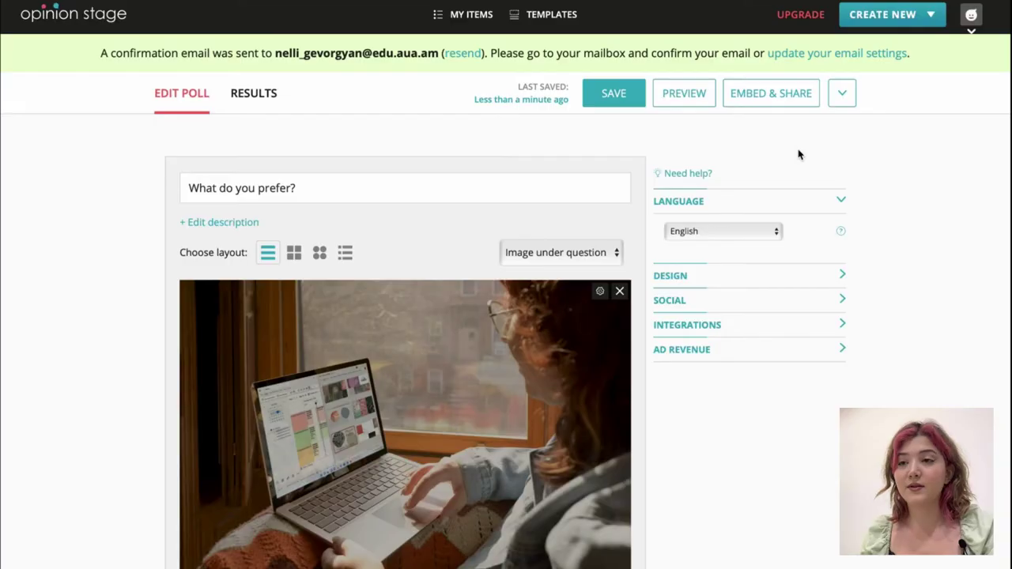
Copy the WordPress shortcode [socialpoll id="2848585"] from Embed & Share
click(766, 105)
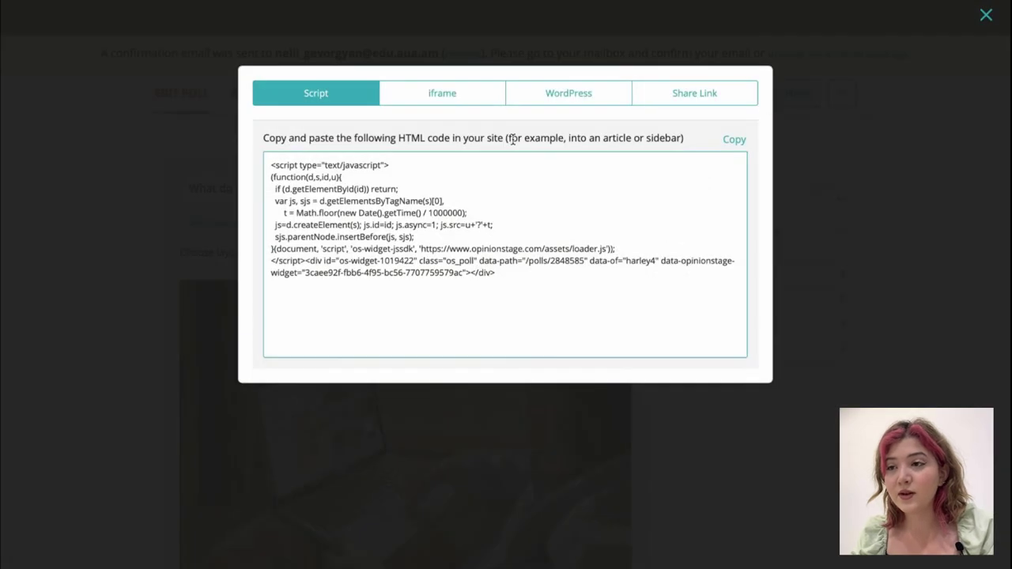
click(544, 93)
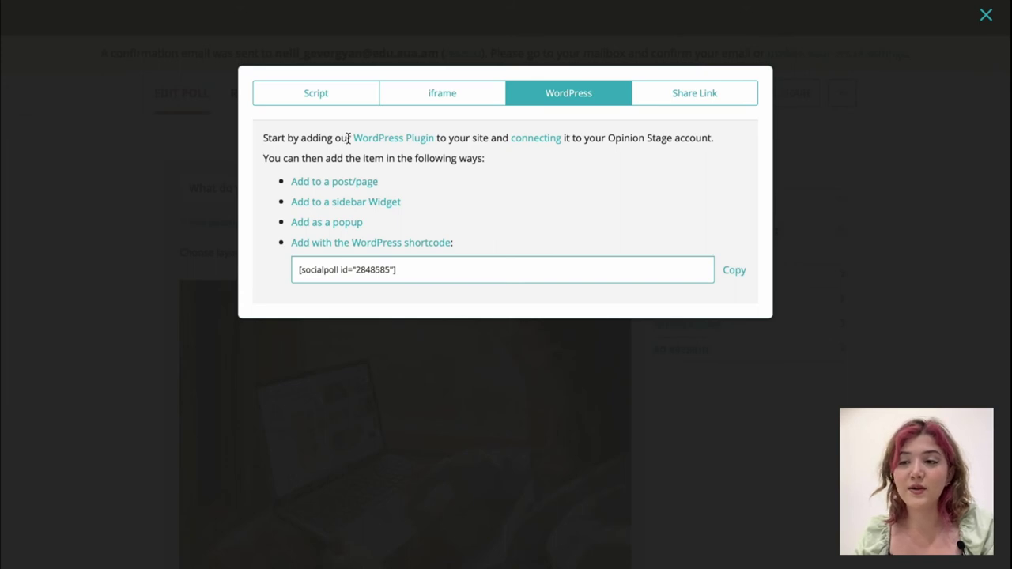
click(406, 269)
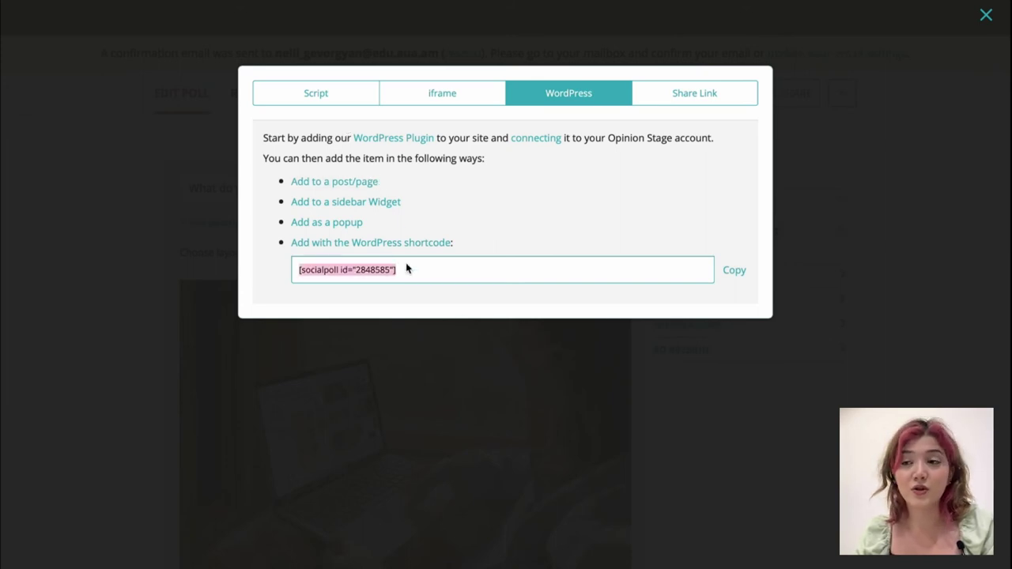
click(735, 271)
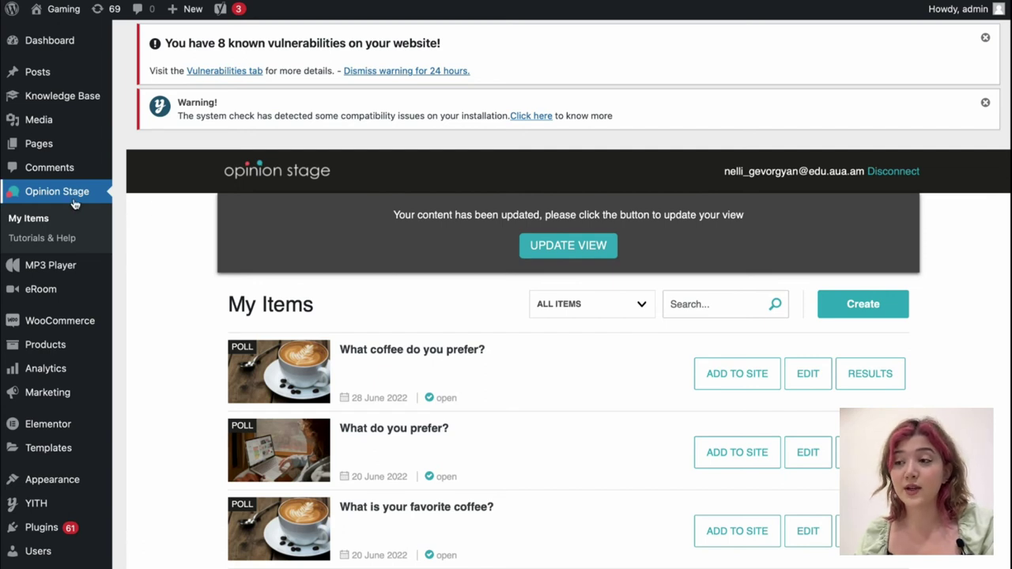
Create a new post from Posts > Add New and open it, Elementor #4642, in Elementor
mouse_move(79, 76)
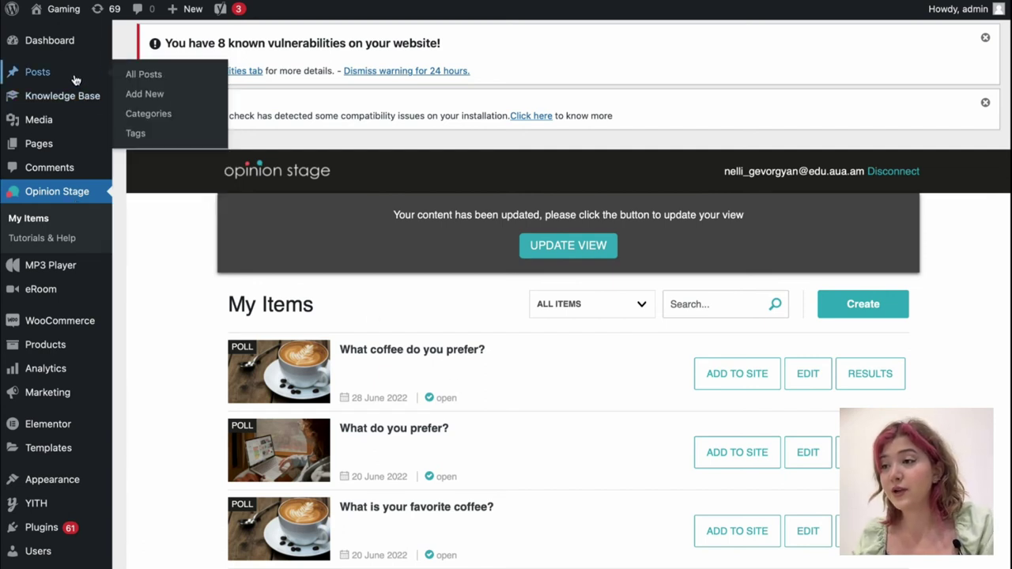
click(143, 93)
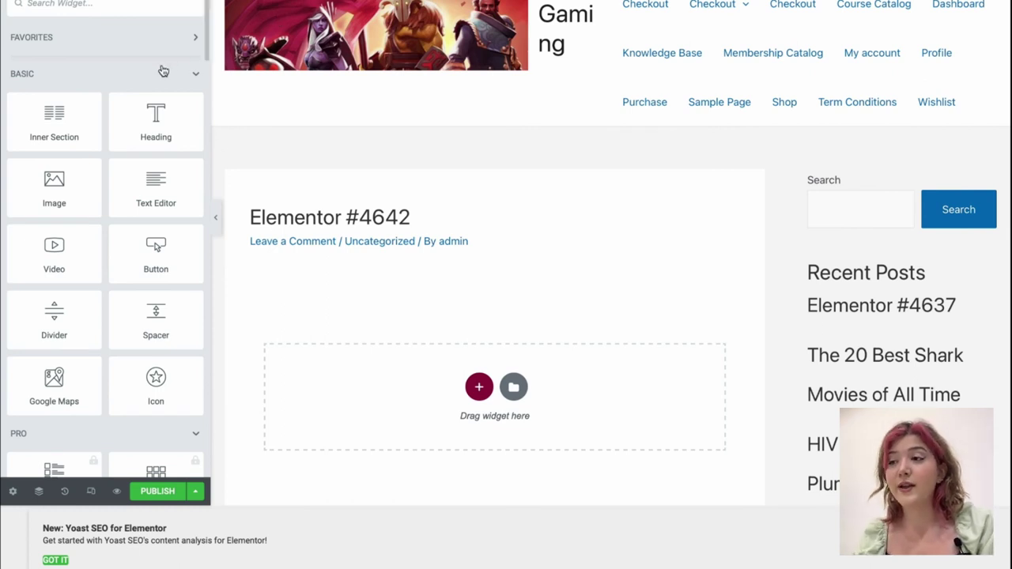
Add a Shortcode widget to the empty post holding the pasted [socialpoll id="2848585"]
click(113, 6)
text(show)
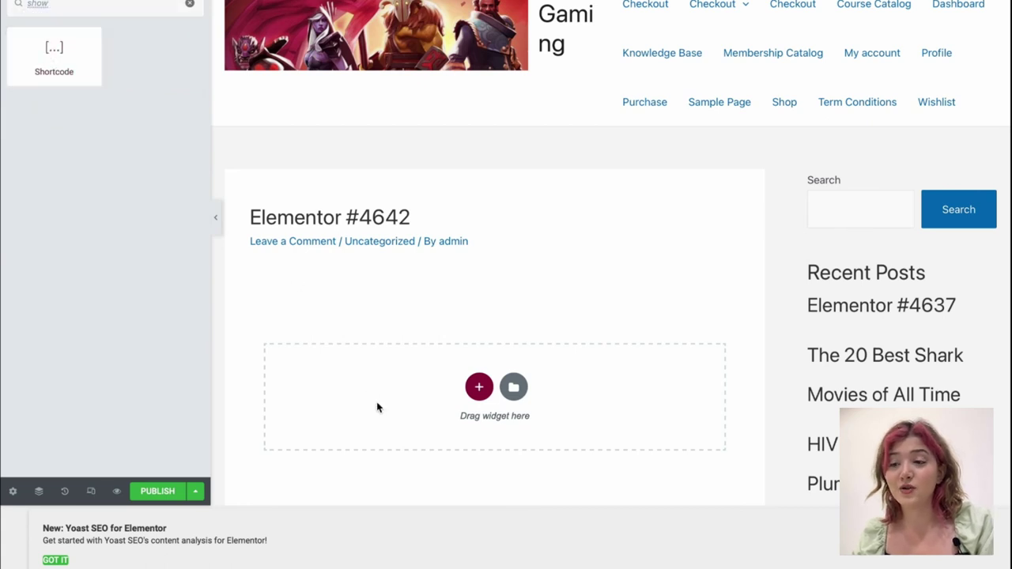
drag(55, 43, 479, 395)
click(83, 97)
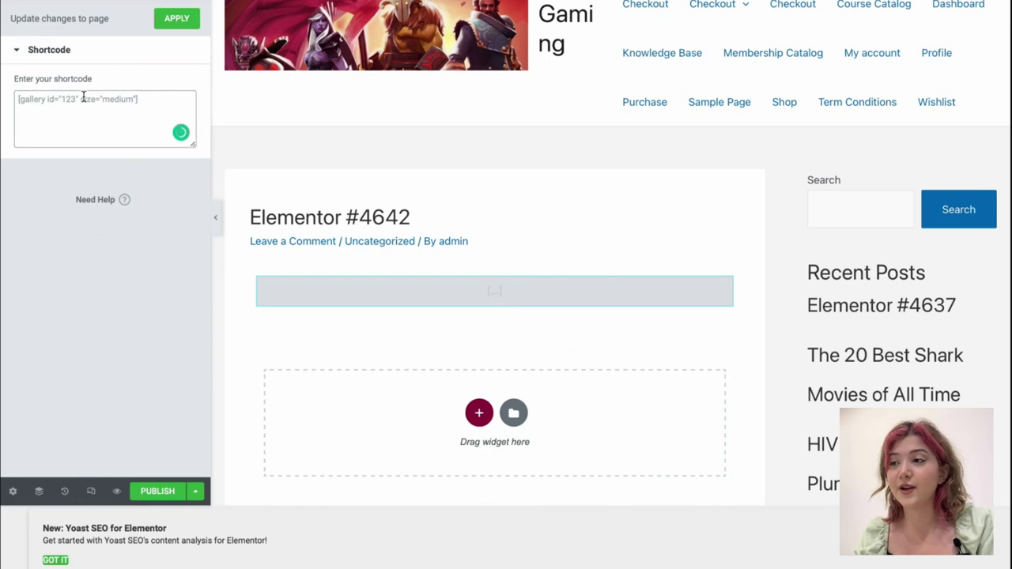
key(ctrl+v)
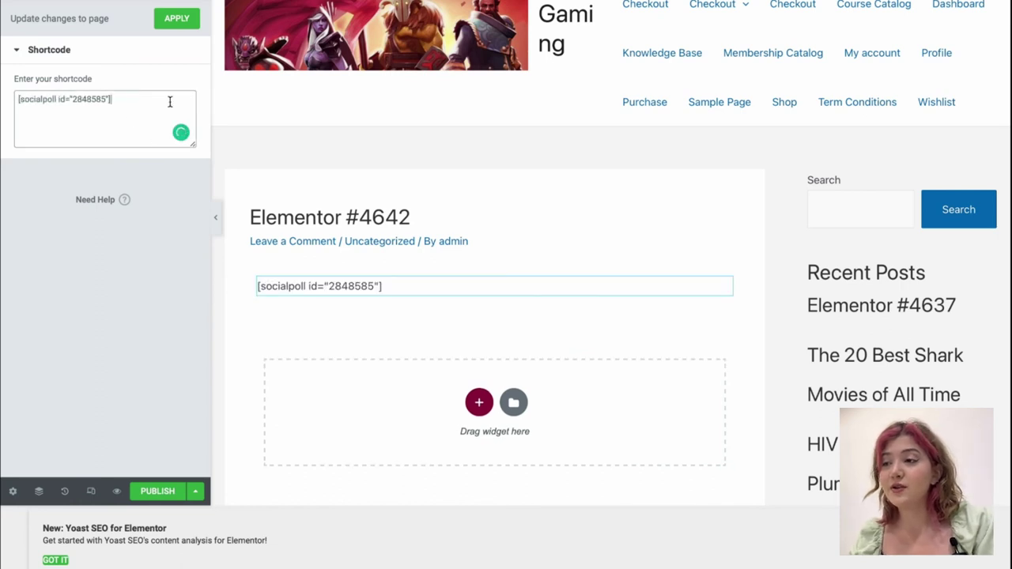
Apply the shortcode, publish the post and view its live page
click(177, 30)
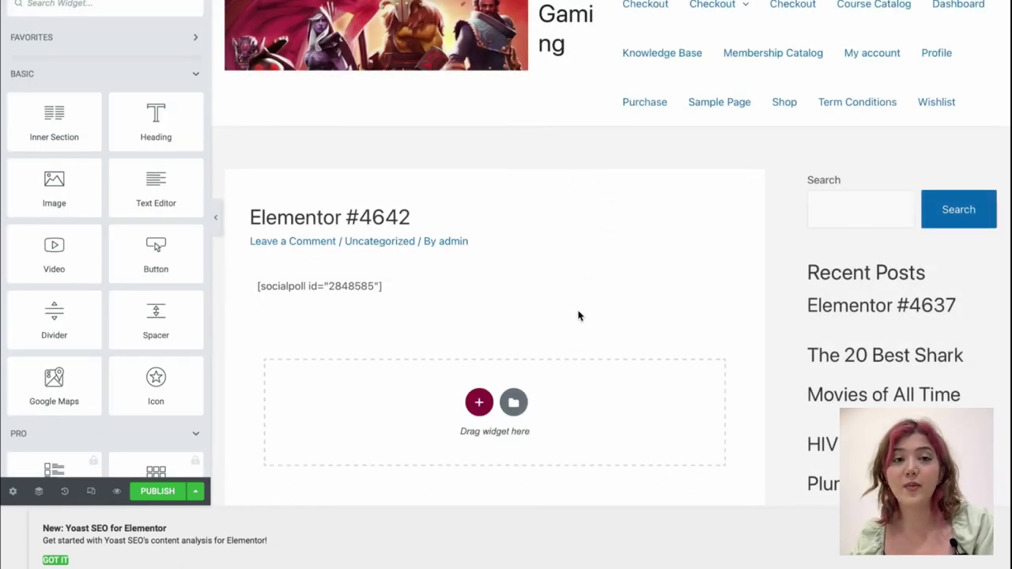
click(150, 492)
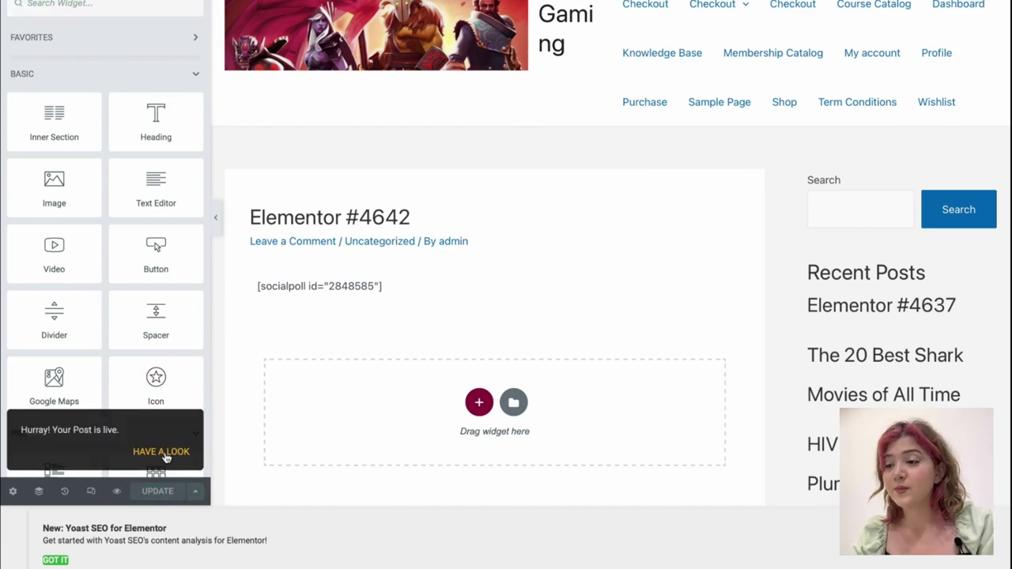
click(163, 454)
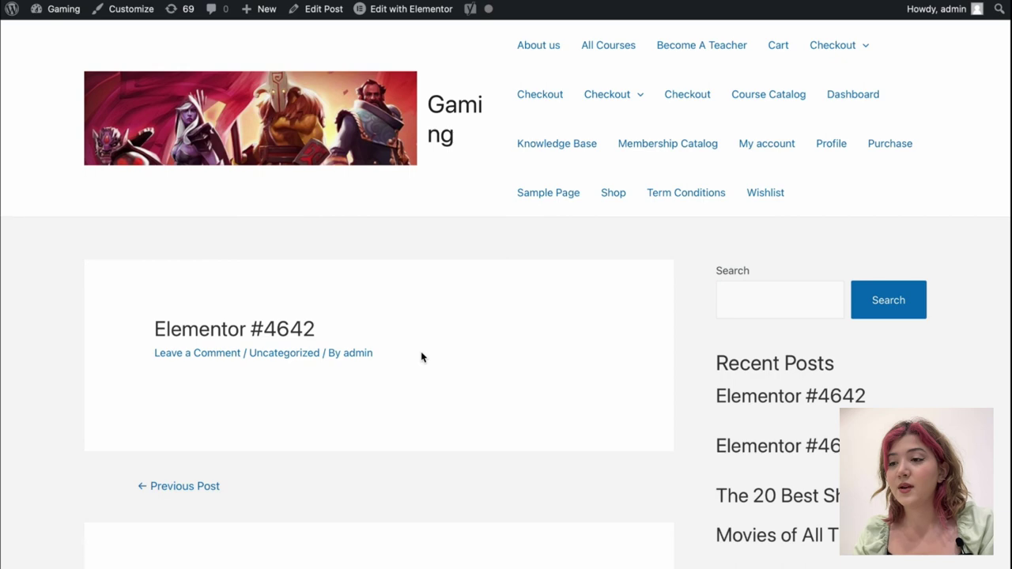
Vote on the embedded poll for Work from office and No work;)
scroll(422, 353, down, 6)
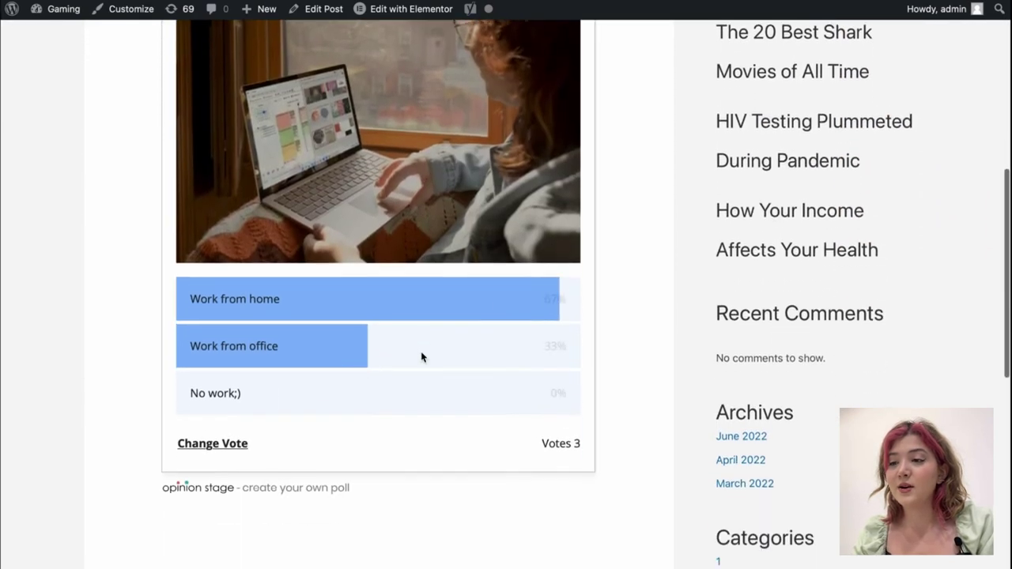
click(239, 431)
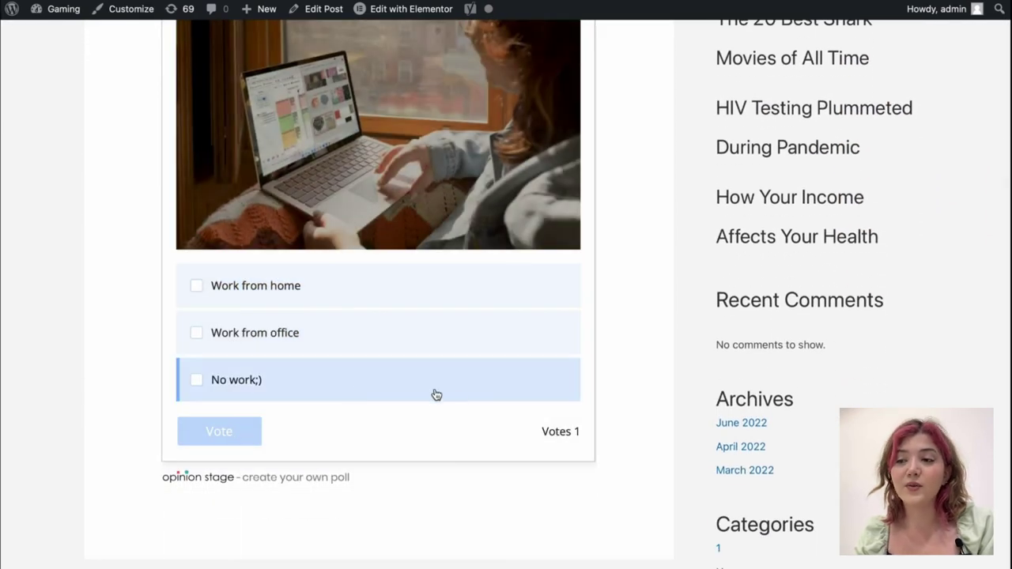
click(404, 346)
click(398, 378)
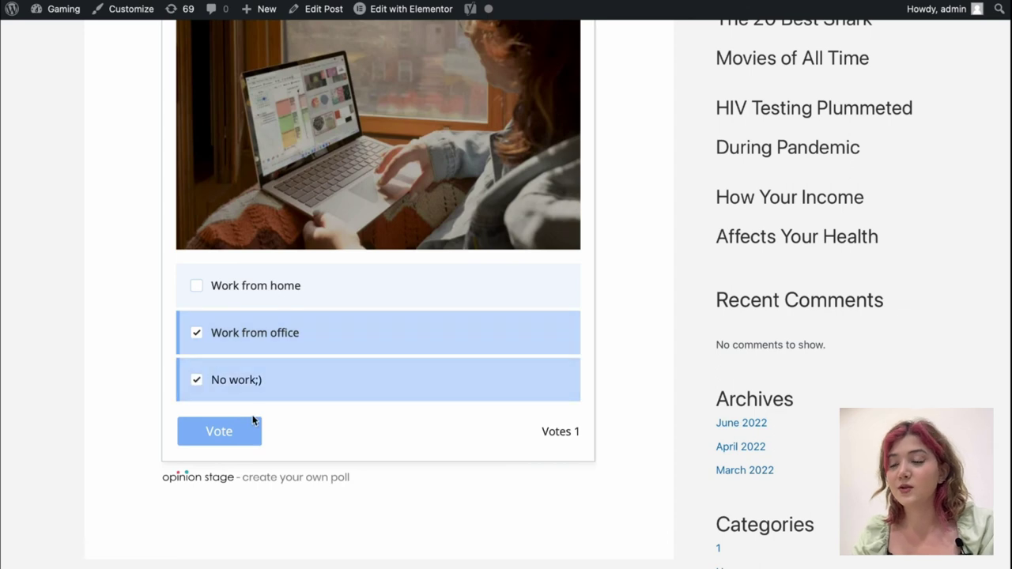
click(249, 431)
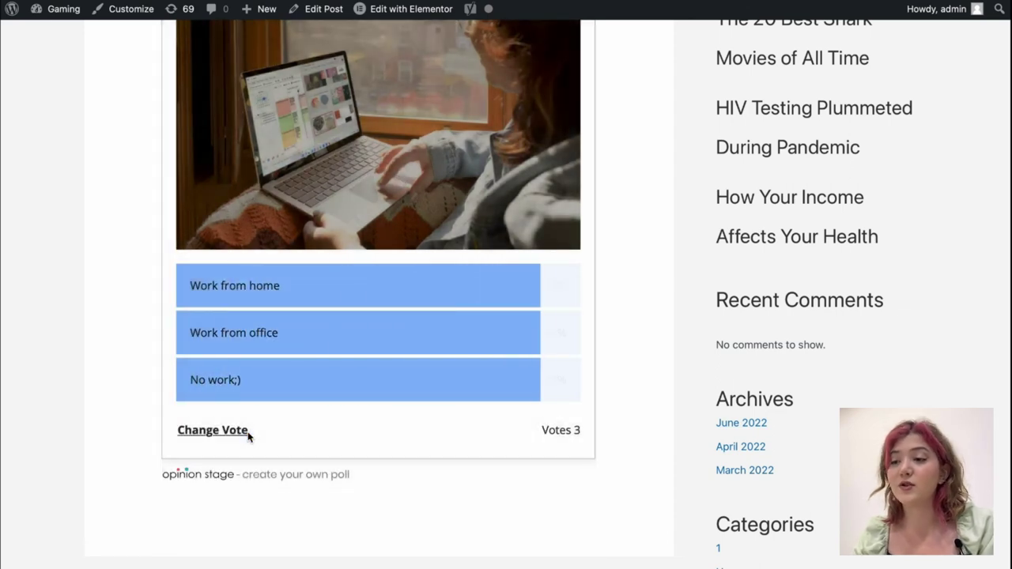
Change the vote to Work from office and resubmit it
click(220, 432)
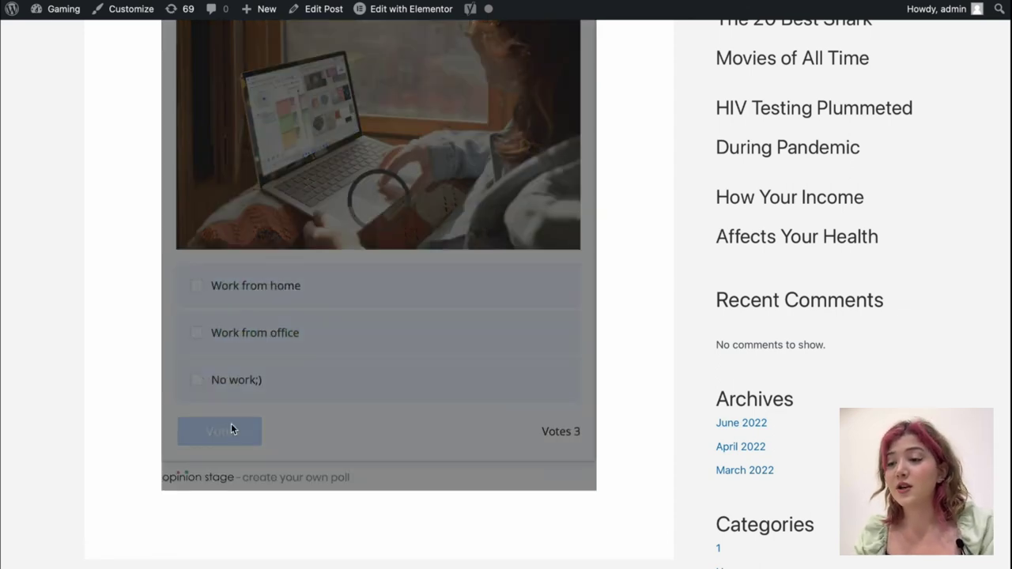
click(289, 338)
click(247, 432)
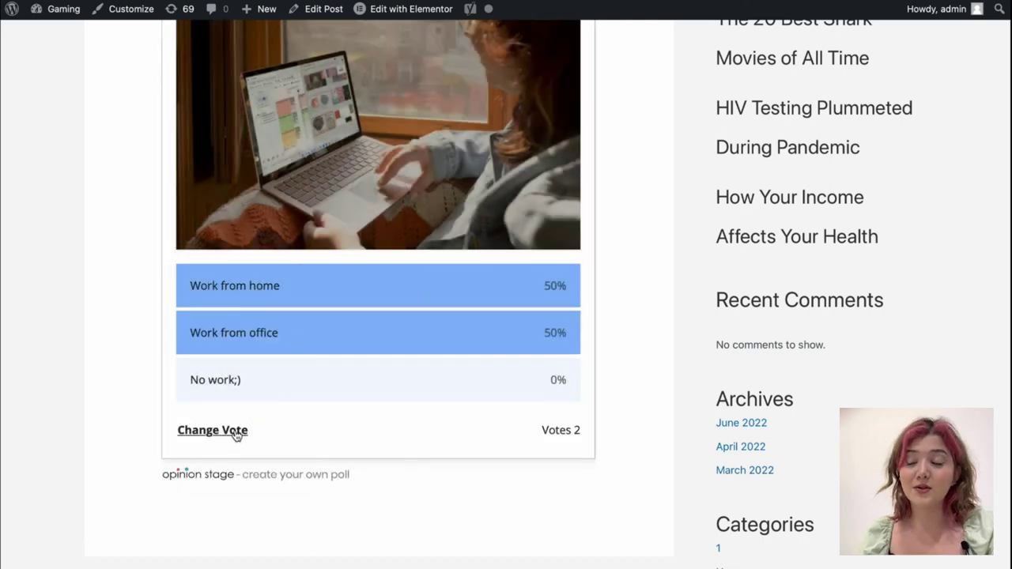
Recast the vote as Work from home and No work;), giving 67% / 33% over 3 votes
click(235, 434)
click(314, 294)
click(317, 325)
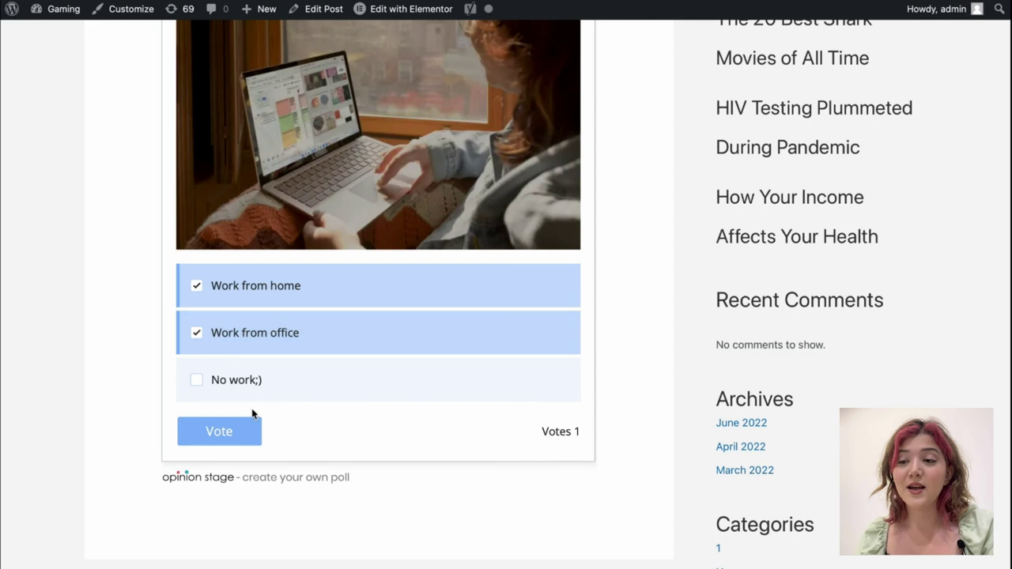
click(282, 333)
click(276, 369)
click(237, 437)
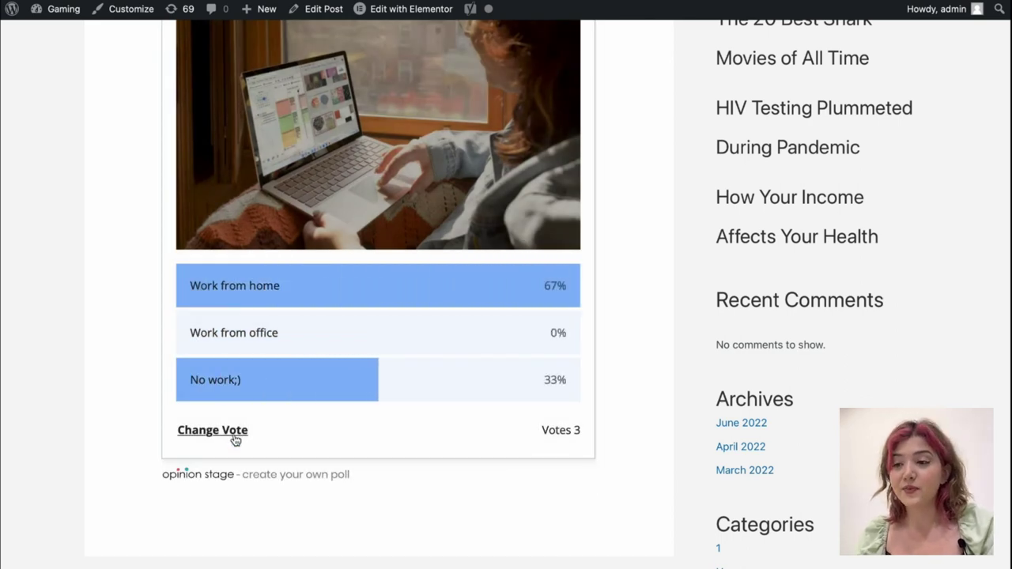
scroll(665, 214, up, 5)
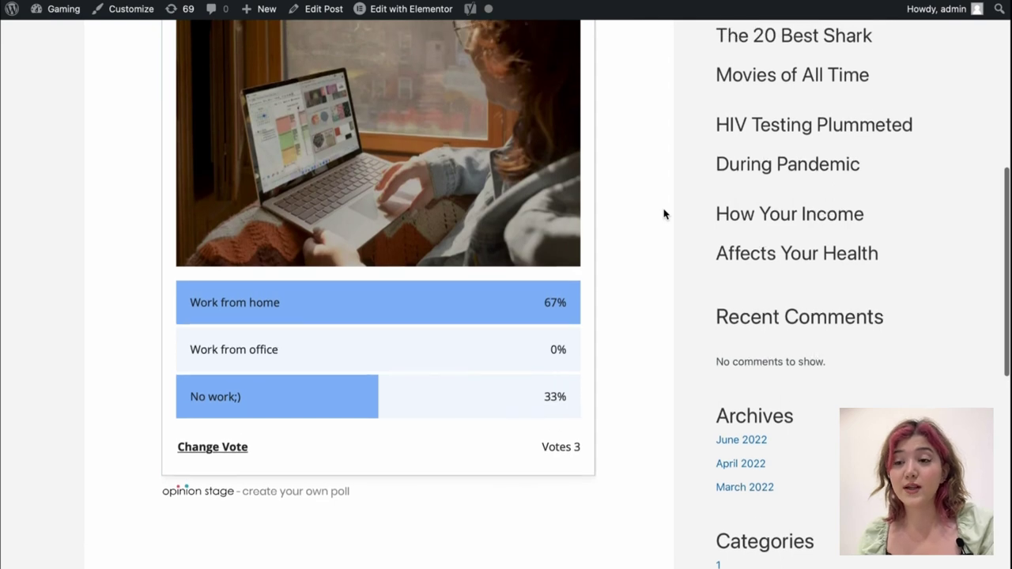
scroll(665, 213, up, 2)
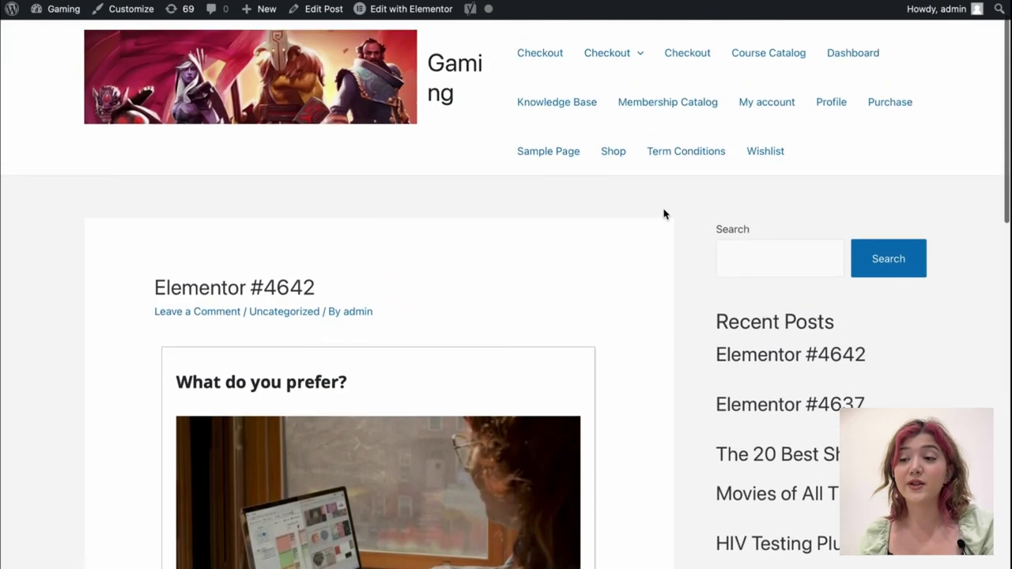